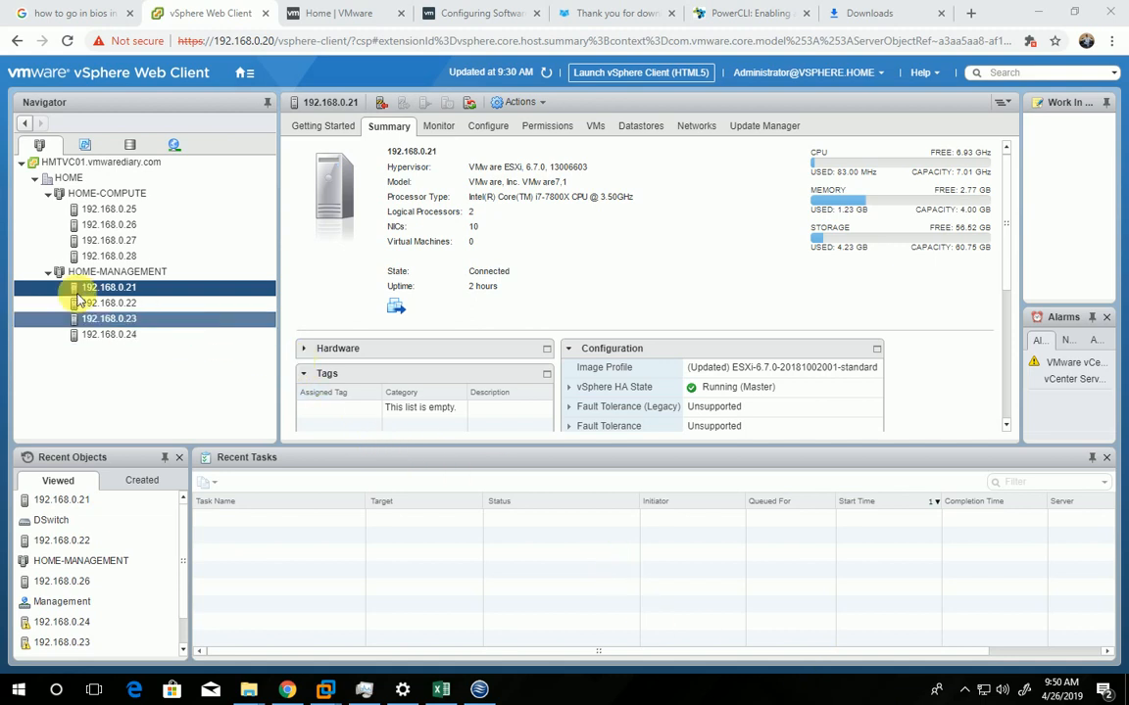
Start deploying an OVF template on host 192.168.0.21, using the local file VMware-NSX-Manager-6.4.4-11197766 as the source
right_click(125, 288)
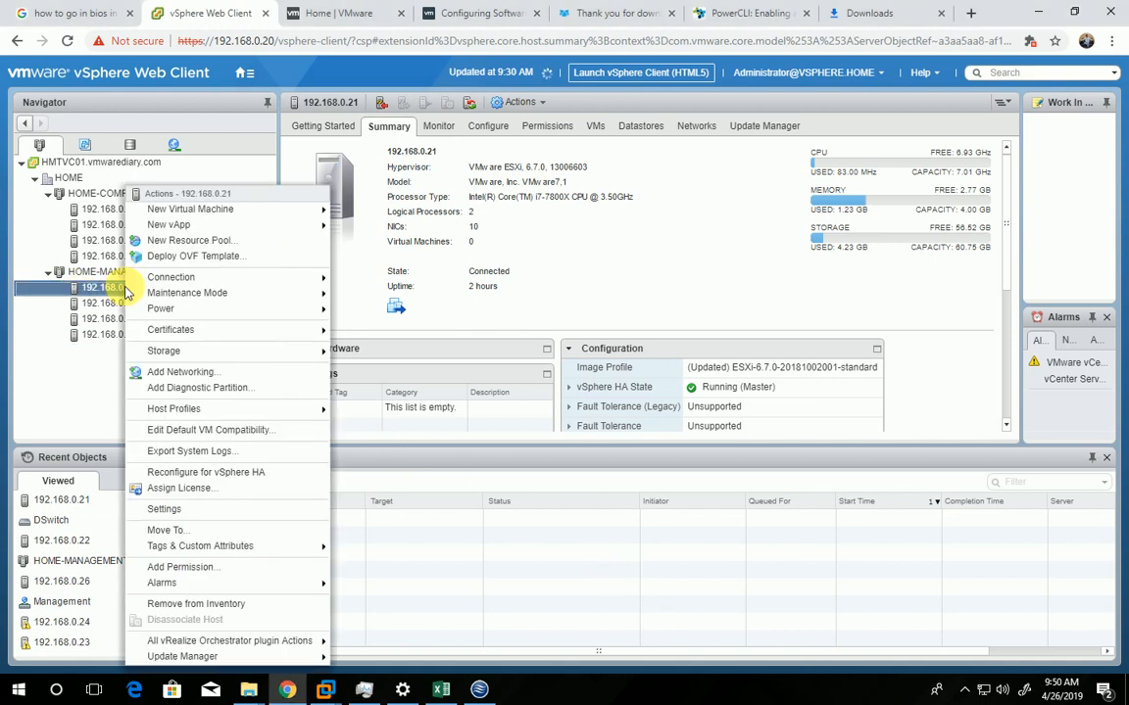
mouse_move(175, 278)
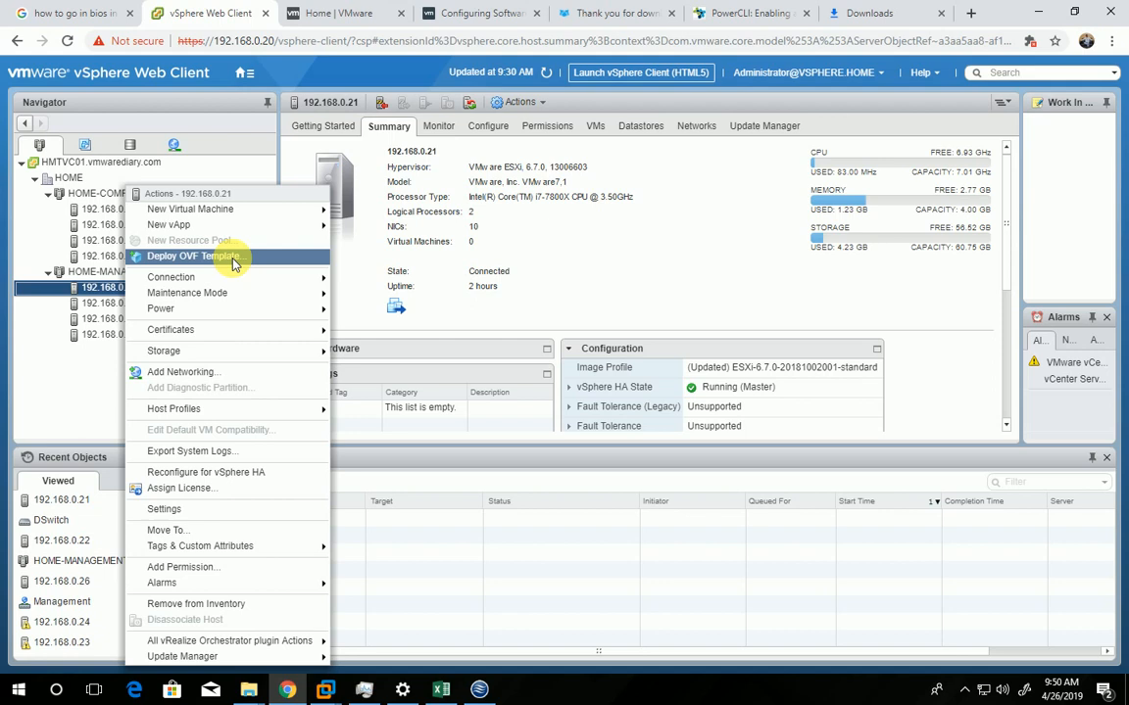
left_click(233, 258)
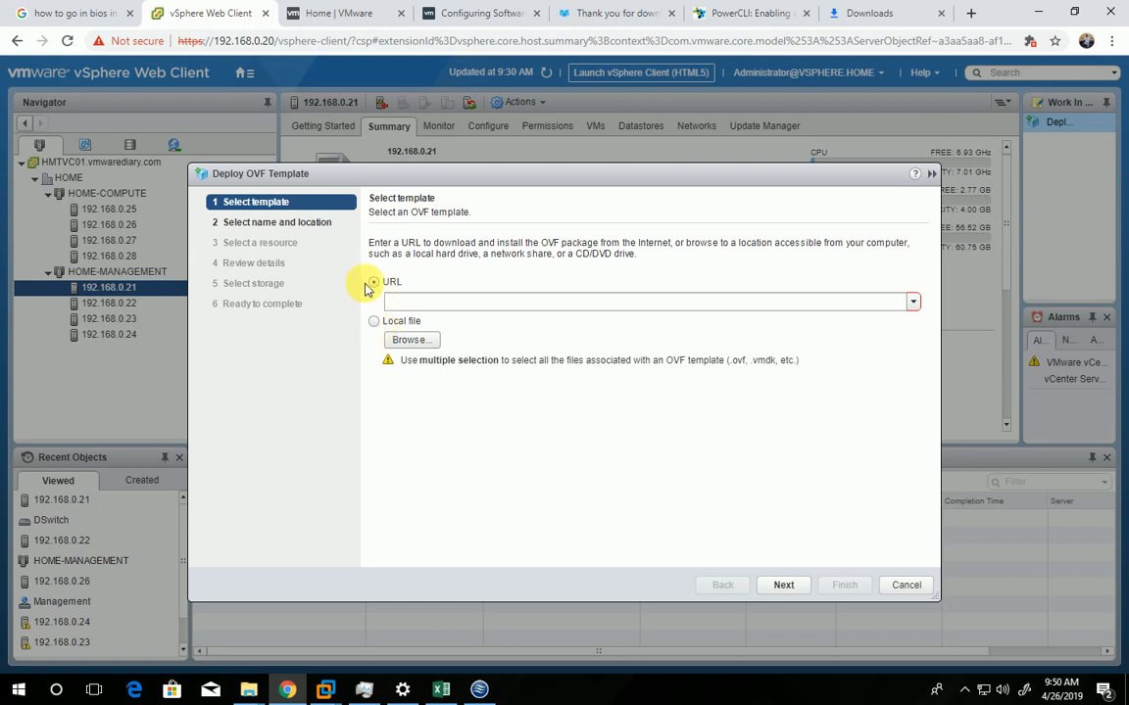
left_click(459, 304)
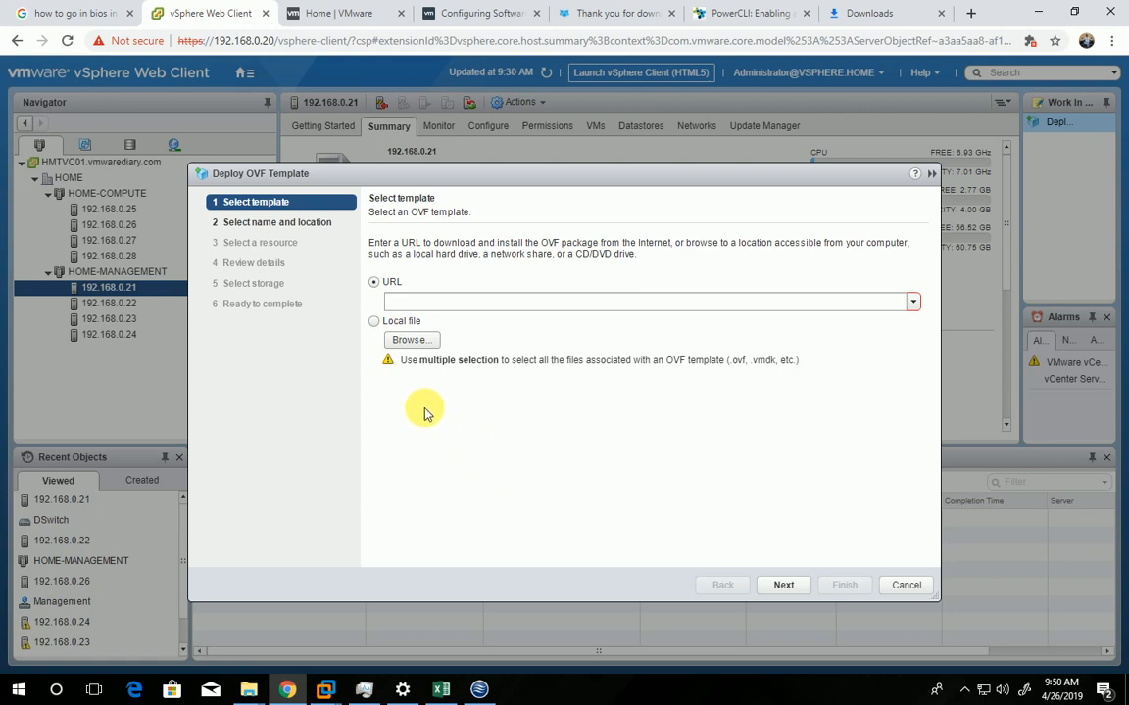
left_click(376, 323)
left_click(413, 338)
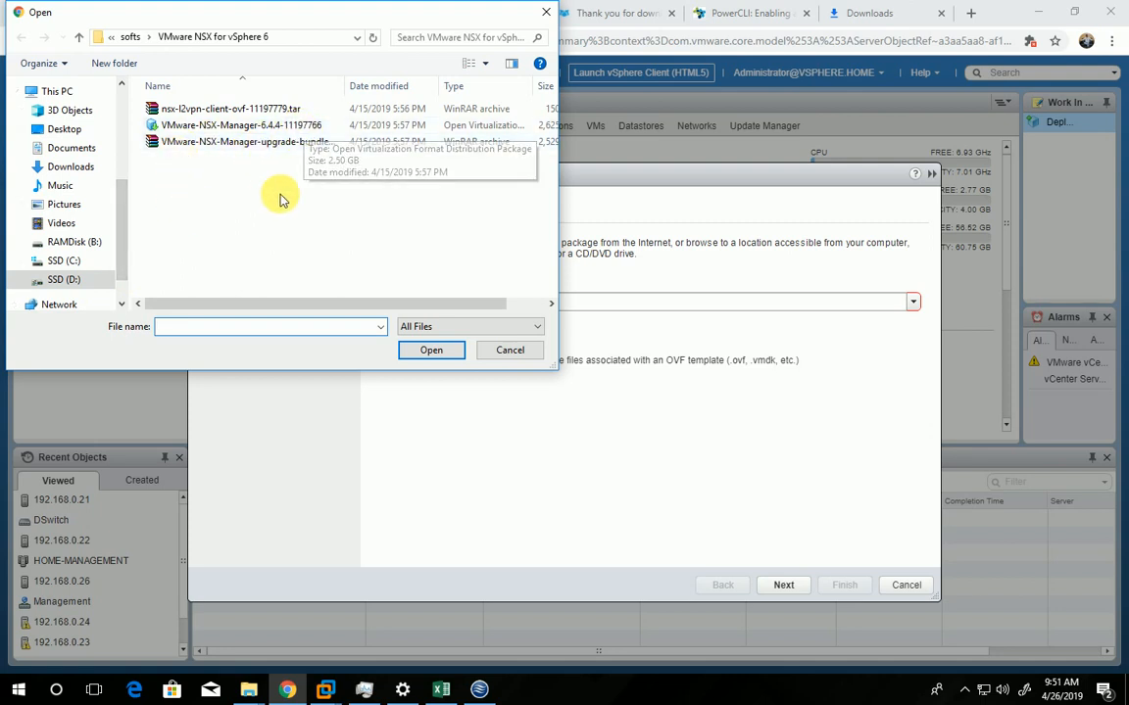
left_click(186, 126)
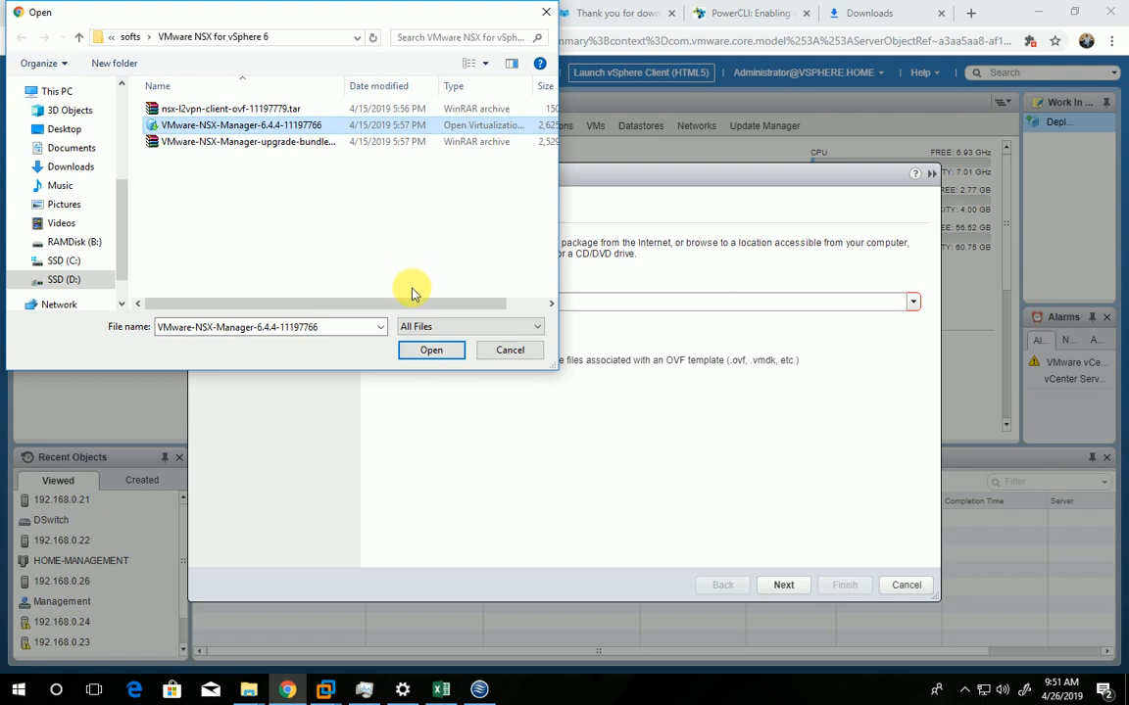
left_click(432, 352)
left_click(783, 585)
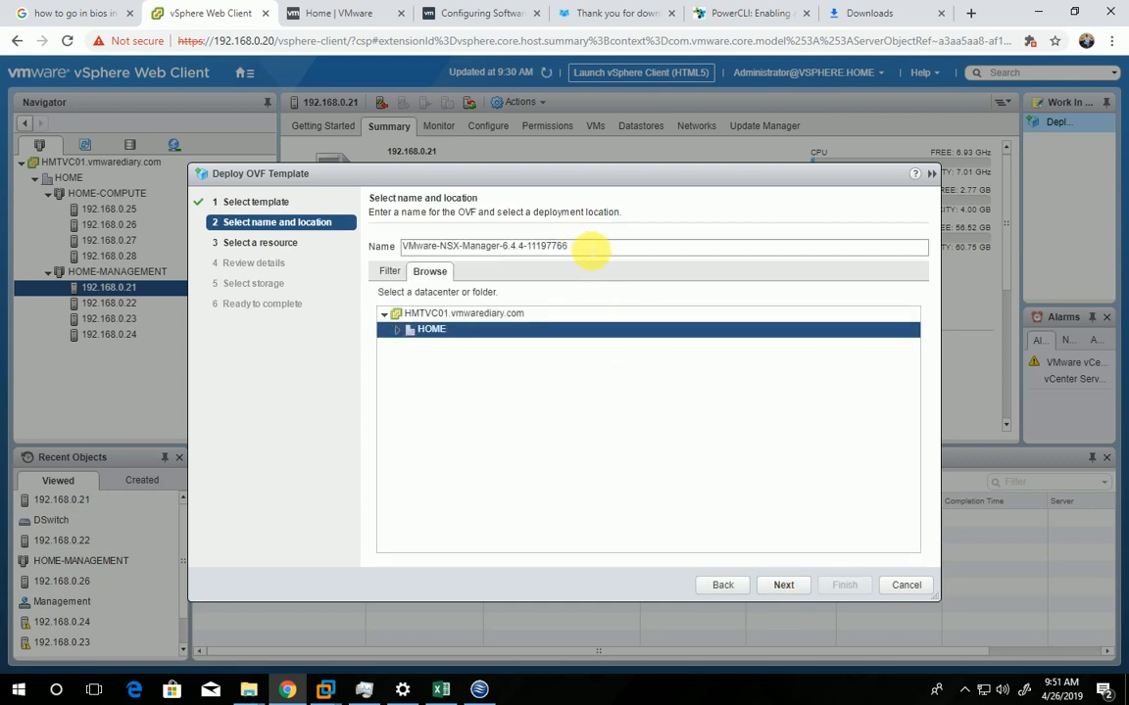
Name the deployment HMTNSXM01 and keep the HOME datacenter as its location
triple_click(589, 246)
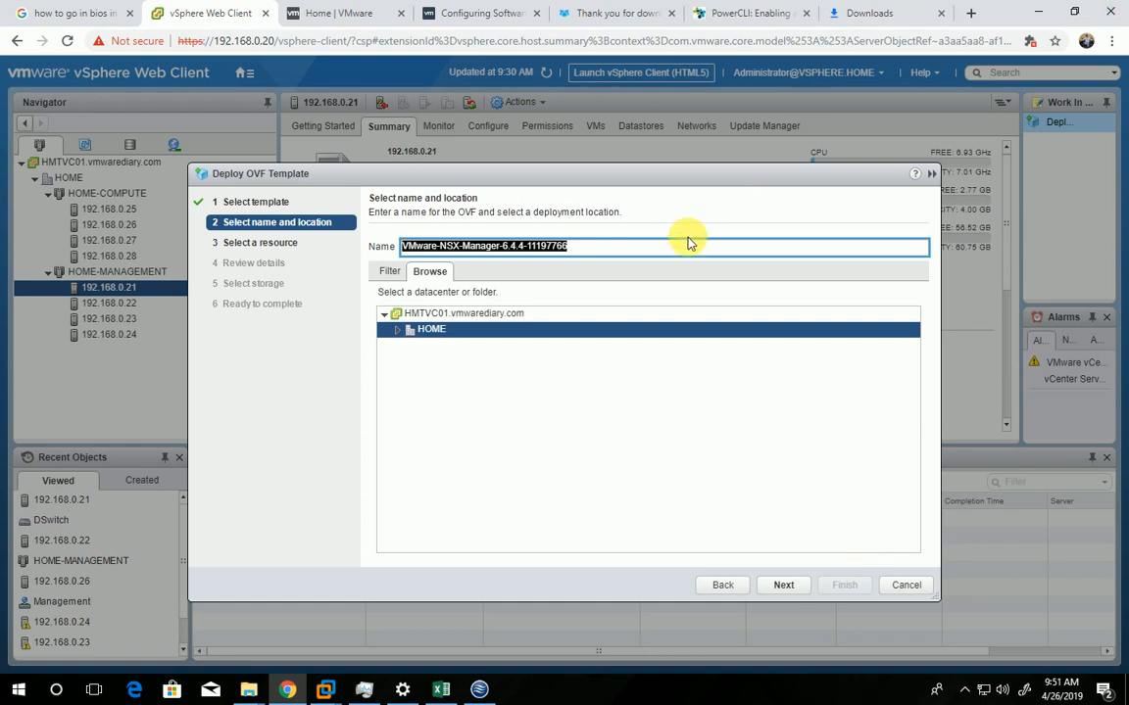
type("HMT")
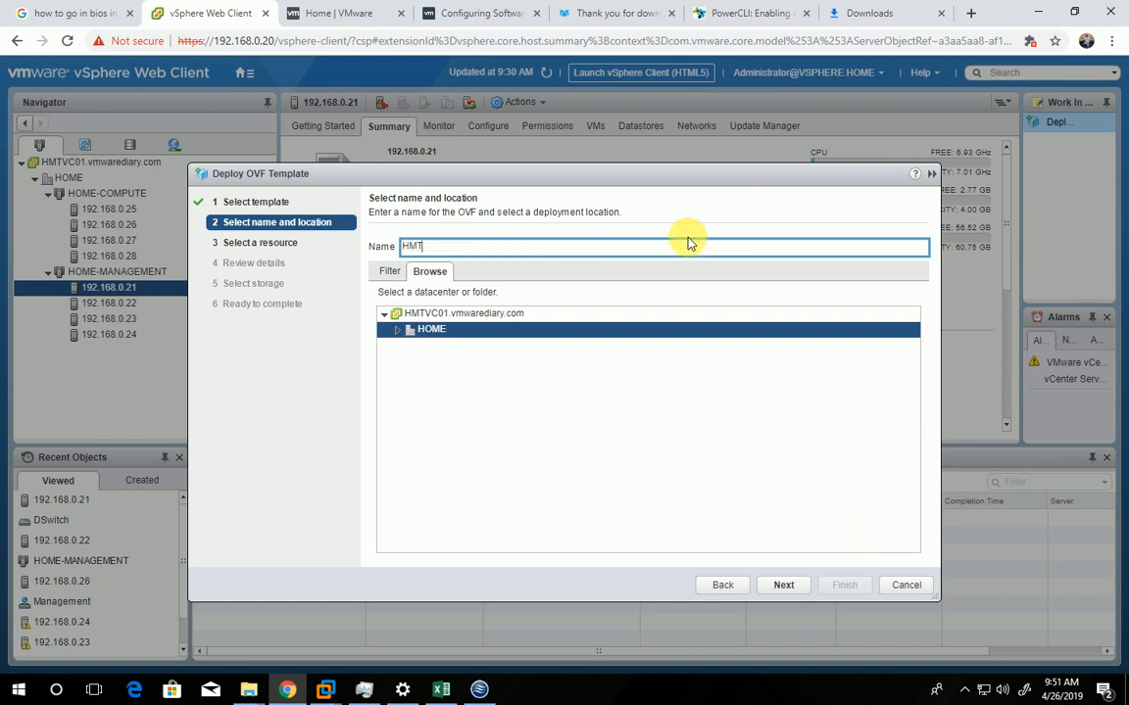
type("SX")
key("BackSpace")
key("BackSpace")
type("NSXM01")
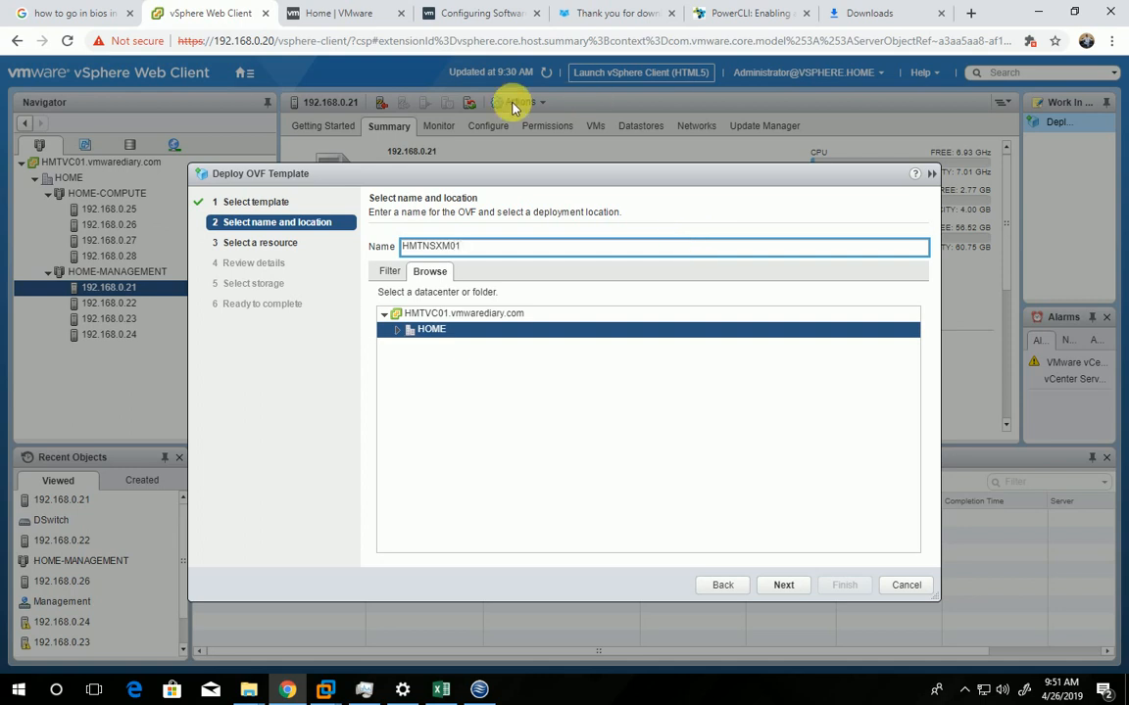
left_click(398, 340)
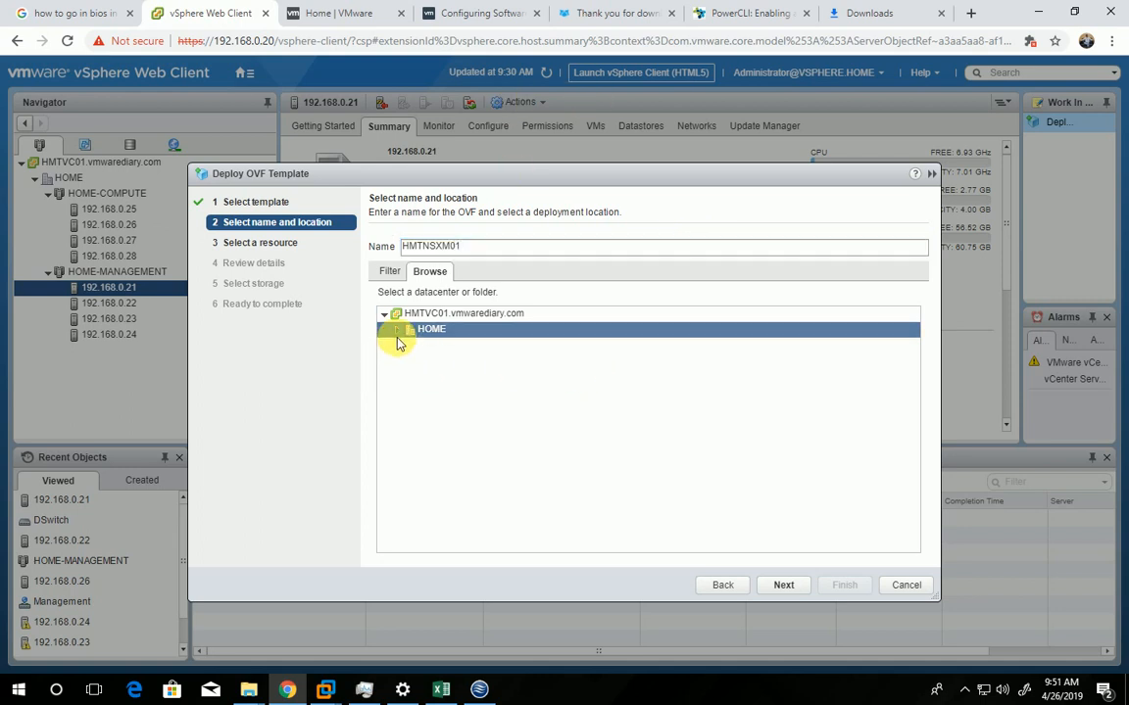
left_click(398, 336)
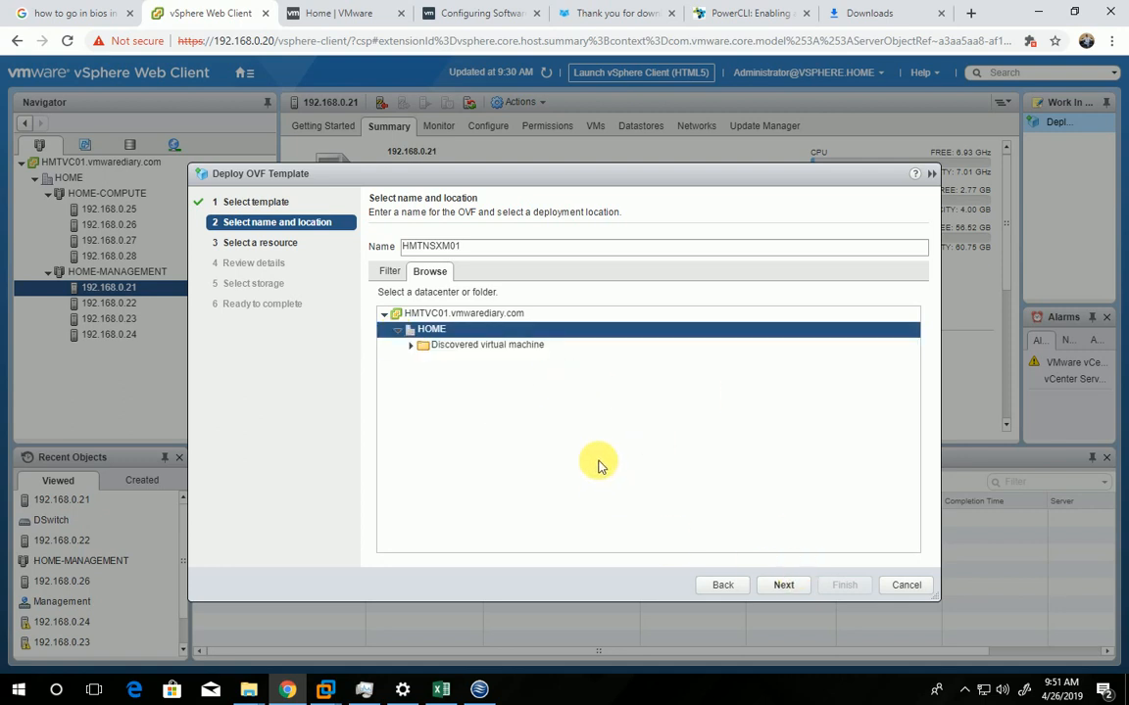
left_click(784, 588)
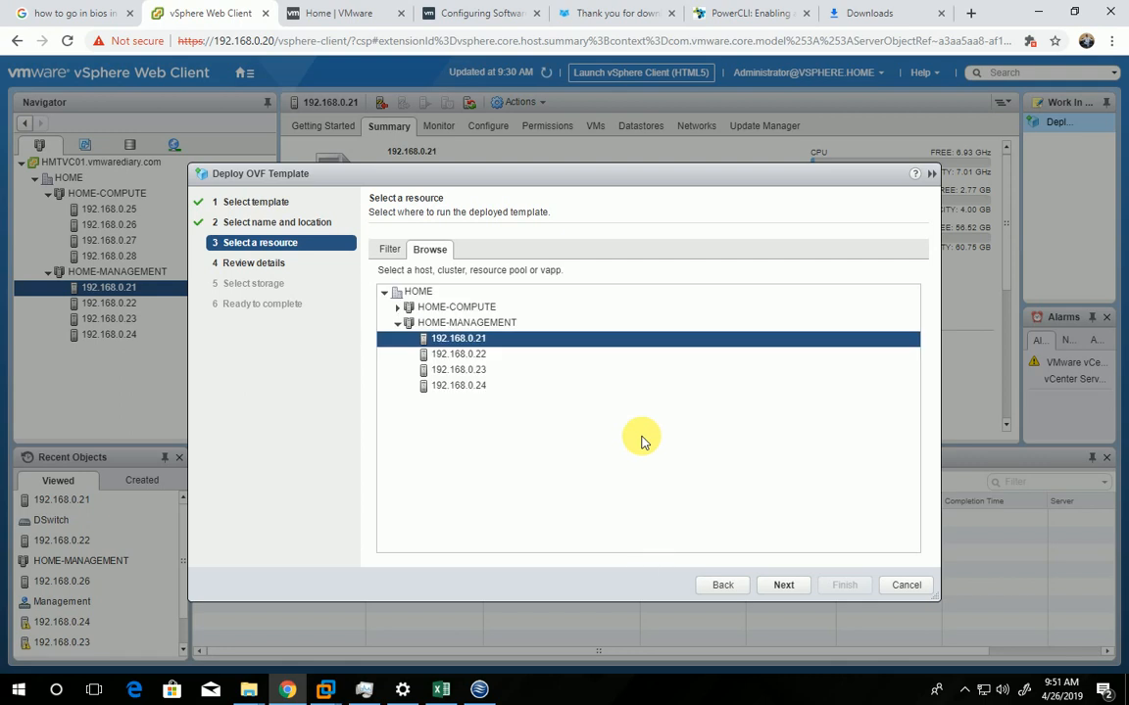
Choose host 192.168.0.22 in HOME-MANAGEMENT to run the template and accept the license agreement after the details review
left_click(490, 355)
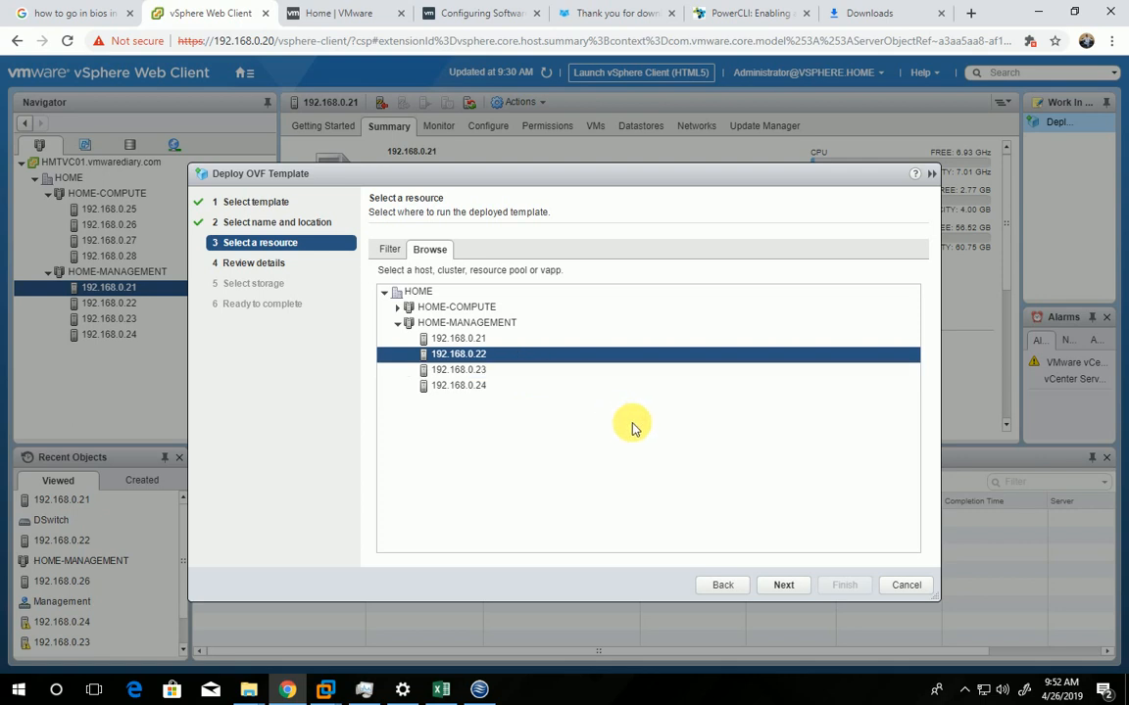
left_click(781, 591)
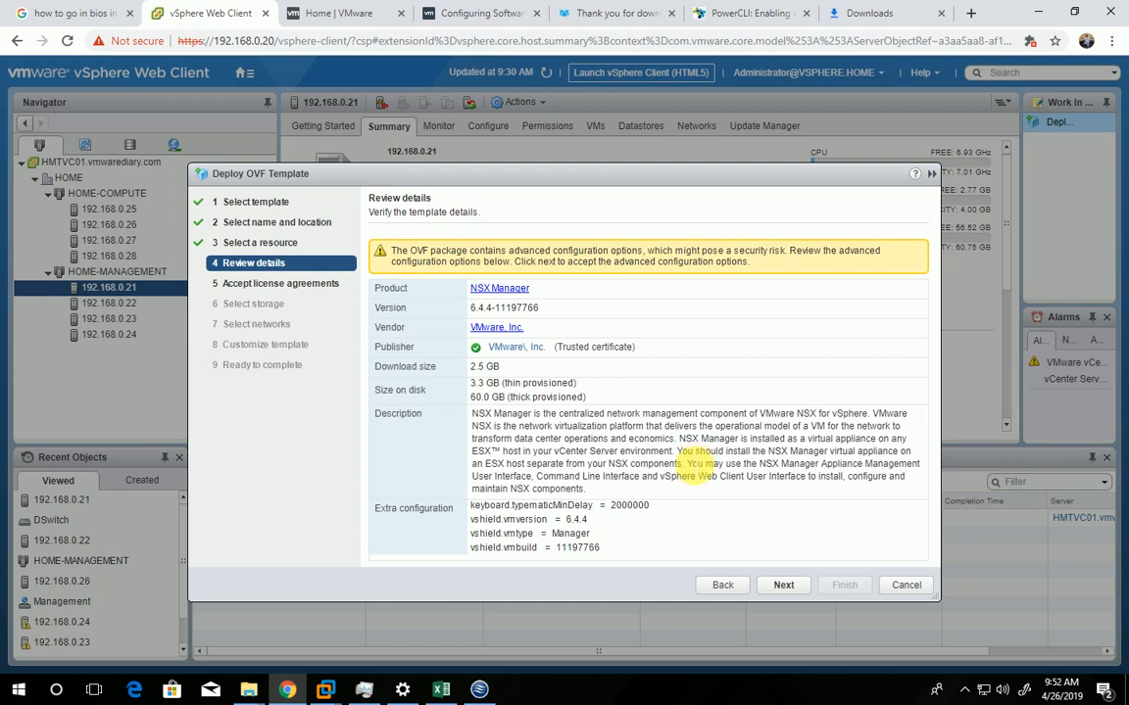
left_click(784, 585)
left_click(391, 554)
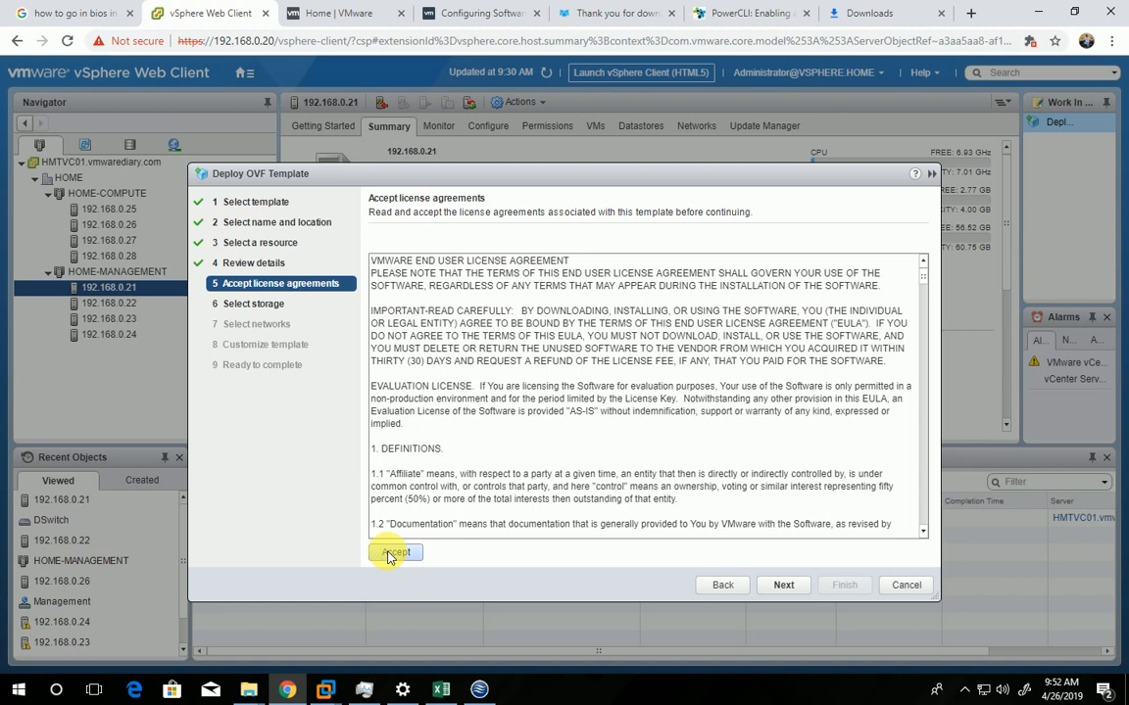
left_click(784, 586)
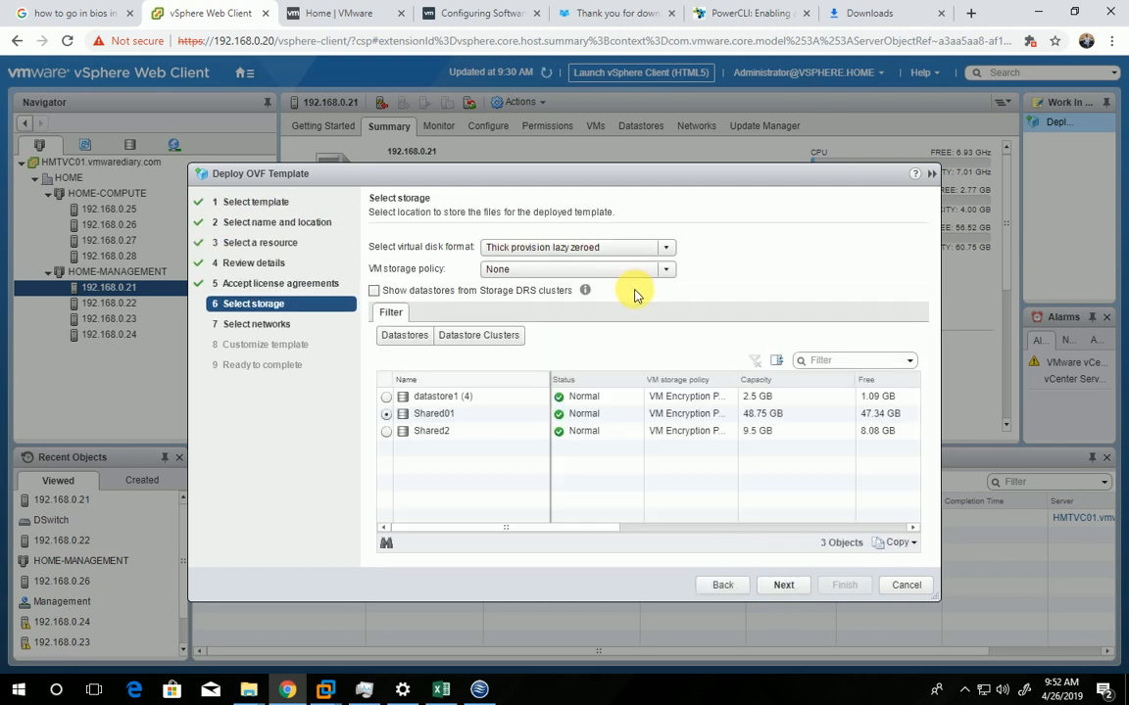
Store the deployed files on the Shared01 datastore with the Thin provision virtual disk format
left_click(433, 417)
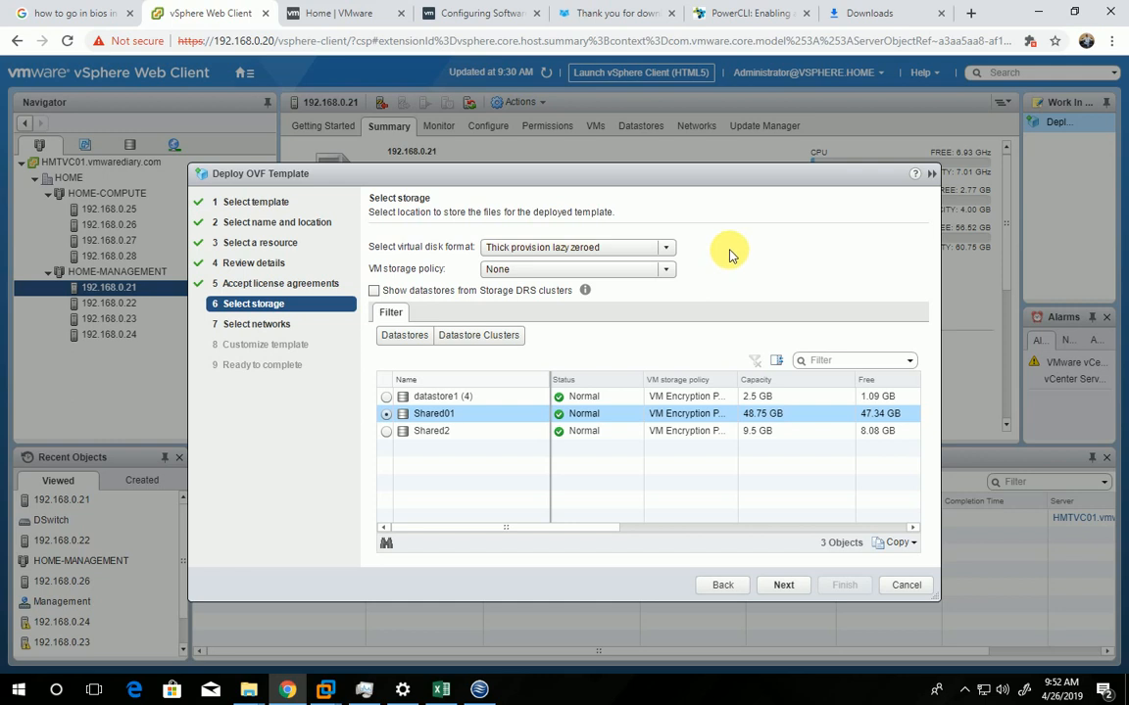
left_click(536, 248)
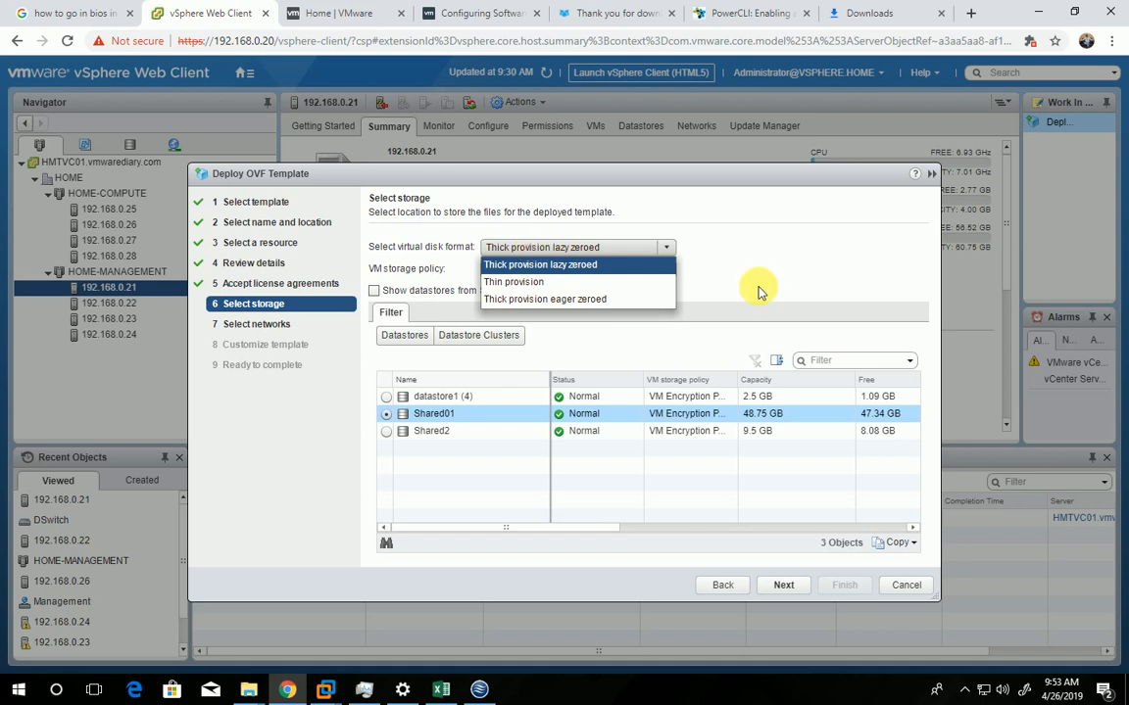
left_click(754, 232)
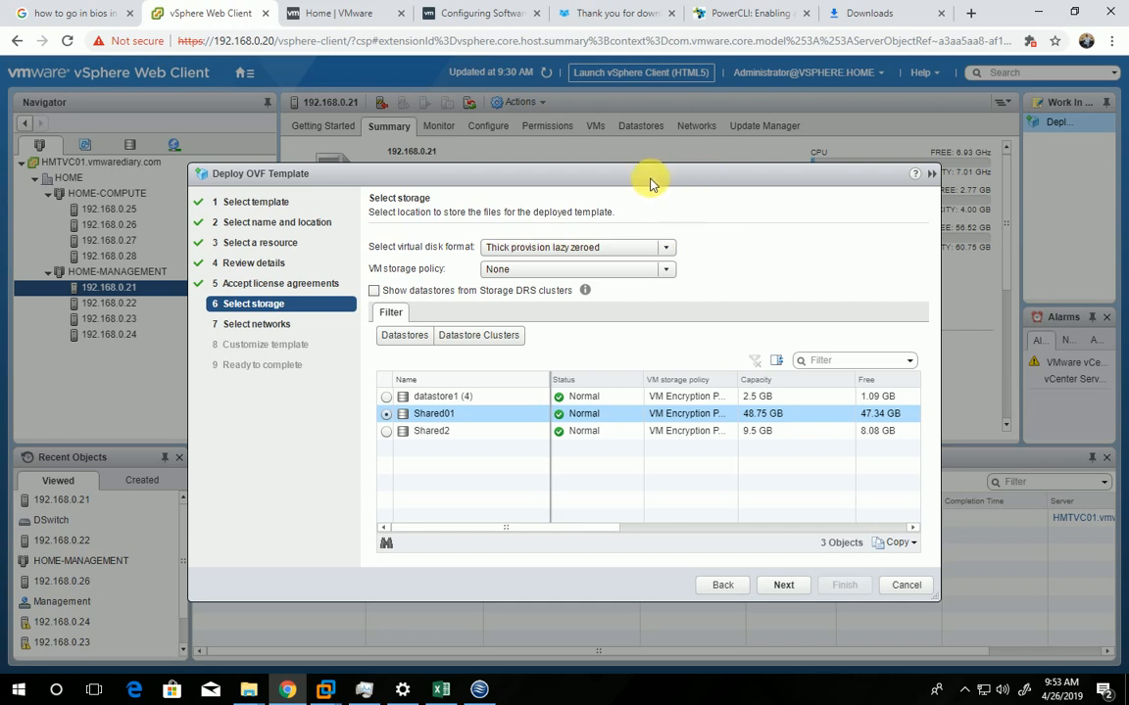
left_click_drag(650, 182, 651, 181)
left_click(574, 247)
left_click(490, 271)
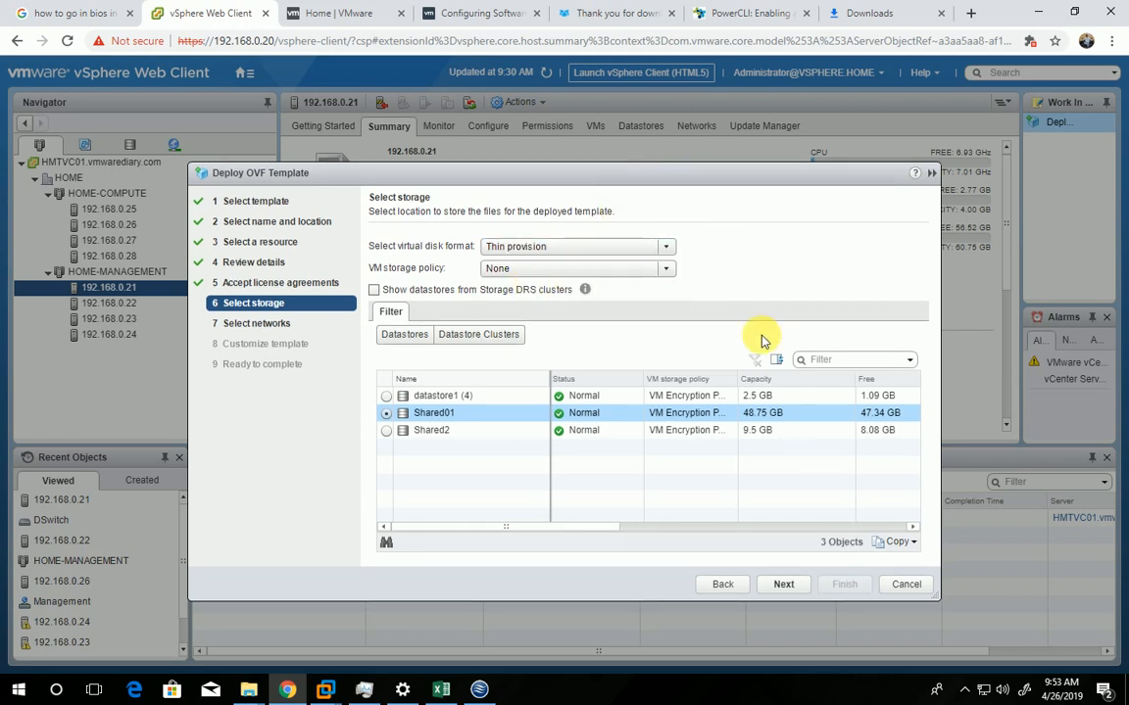
left_click(784, 585)
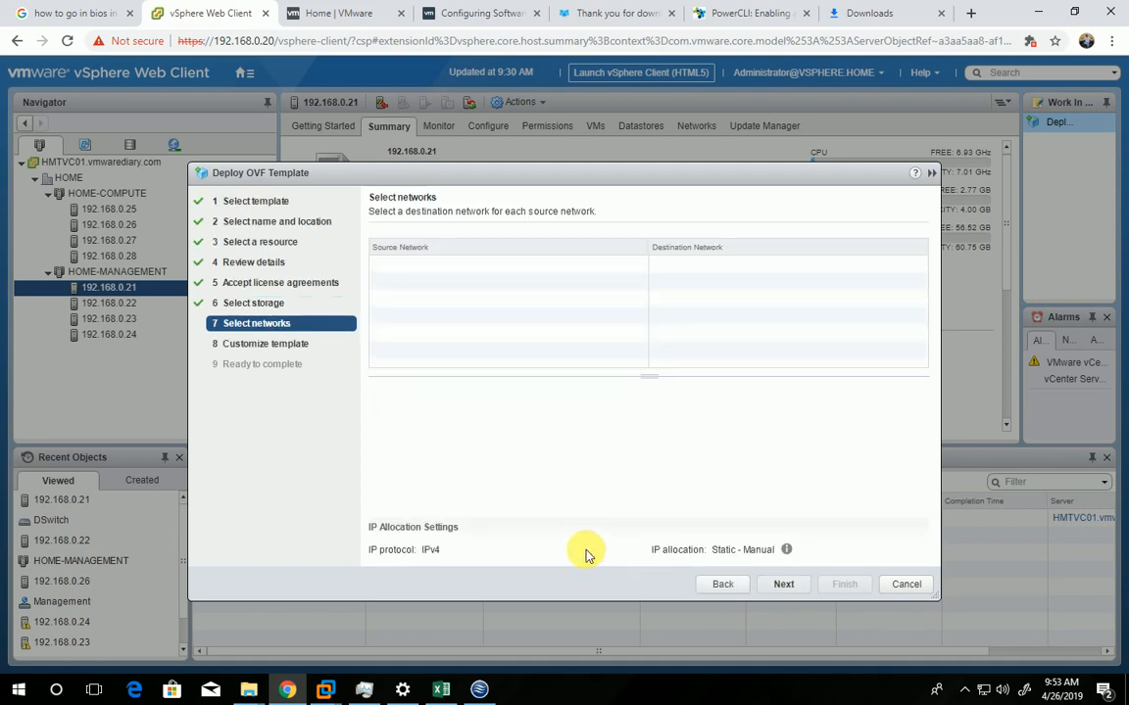
Map the source Management Network to the Management destination network and proceed to template customization
left_click(768, 267)
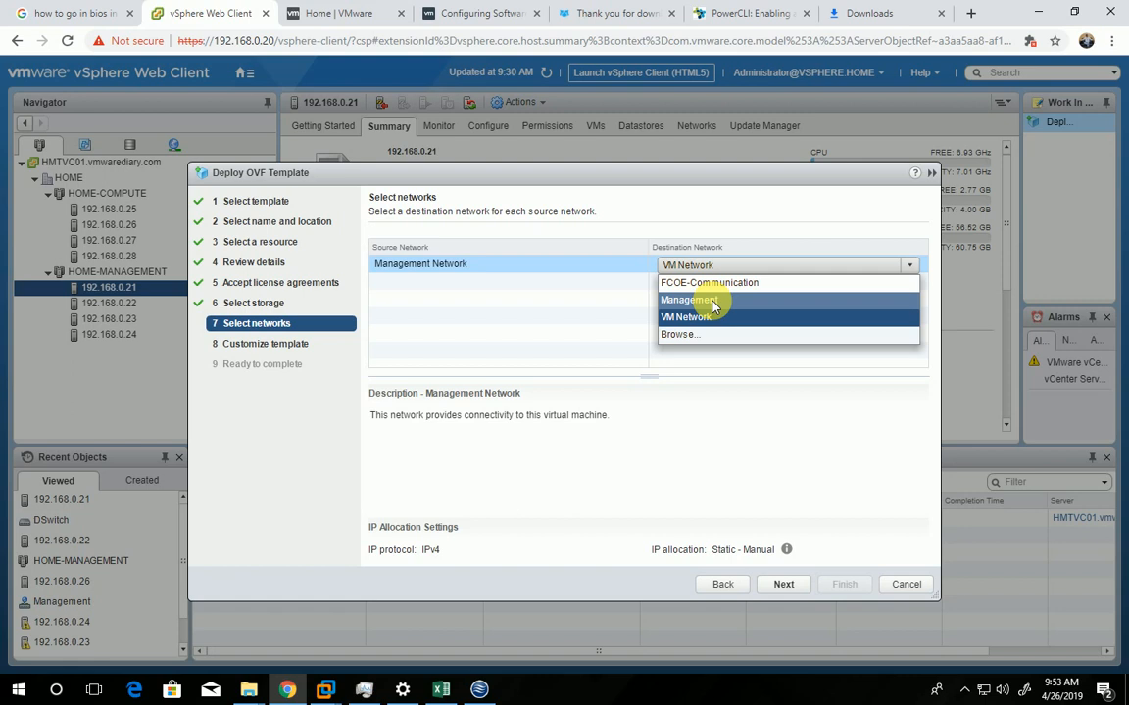
left_click(713, 301)
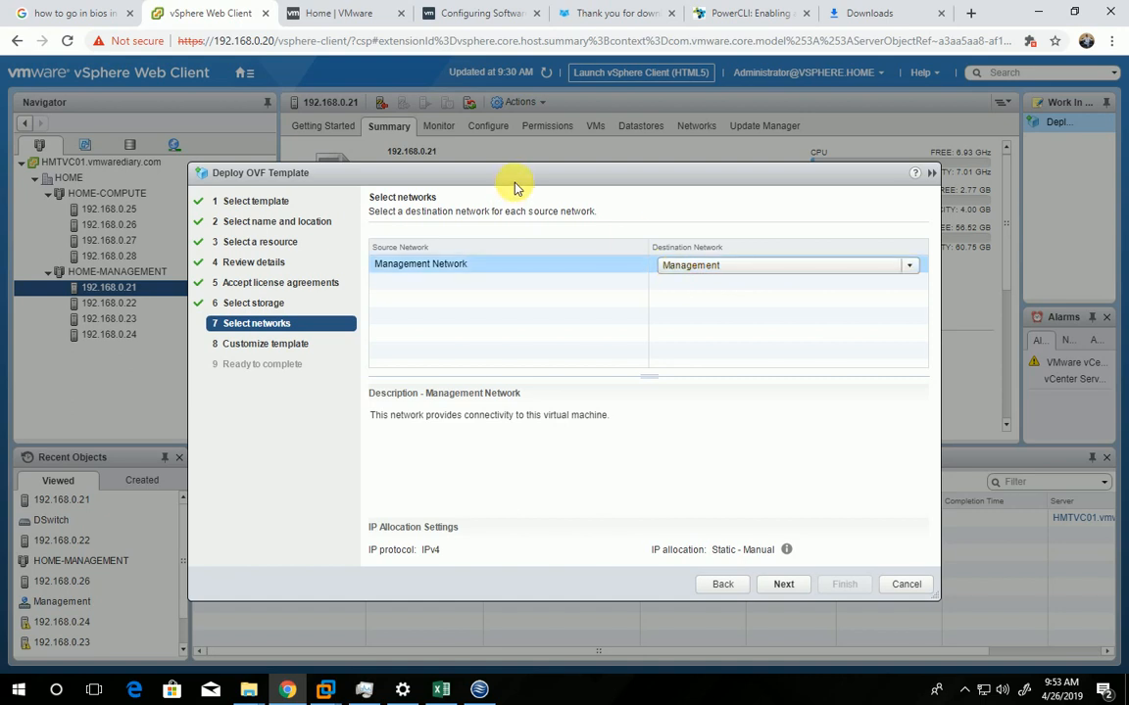
left_click_drag(517, 184, 522, 156)
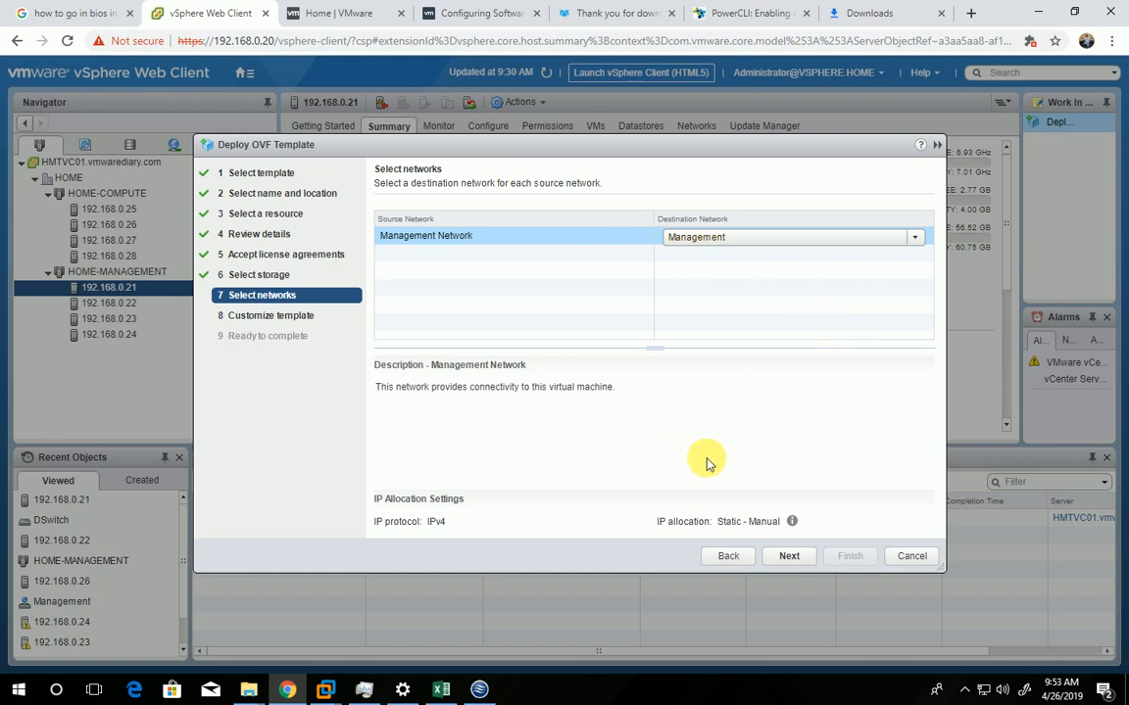
left_click(789, 559)
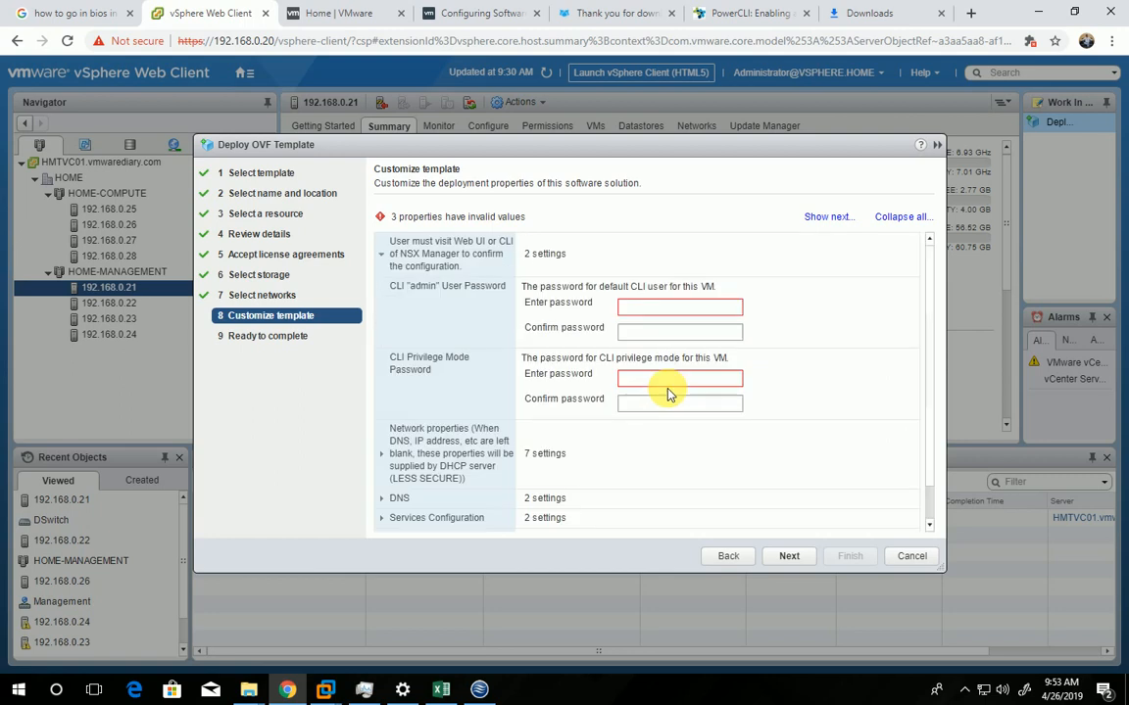
Enter and confirm the password for the default CLI "admin" user
left_click(680, 306)
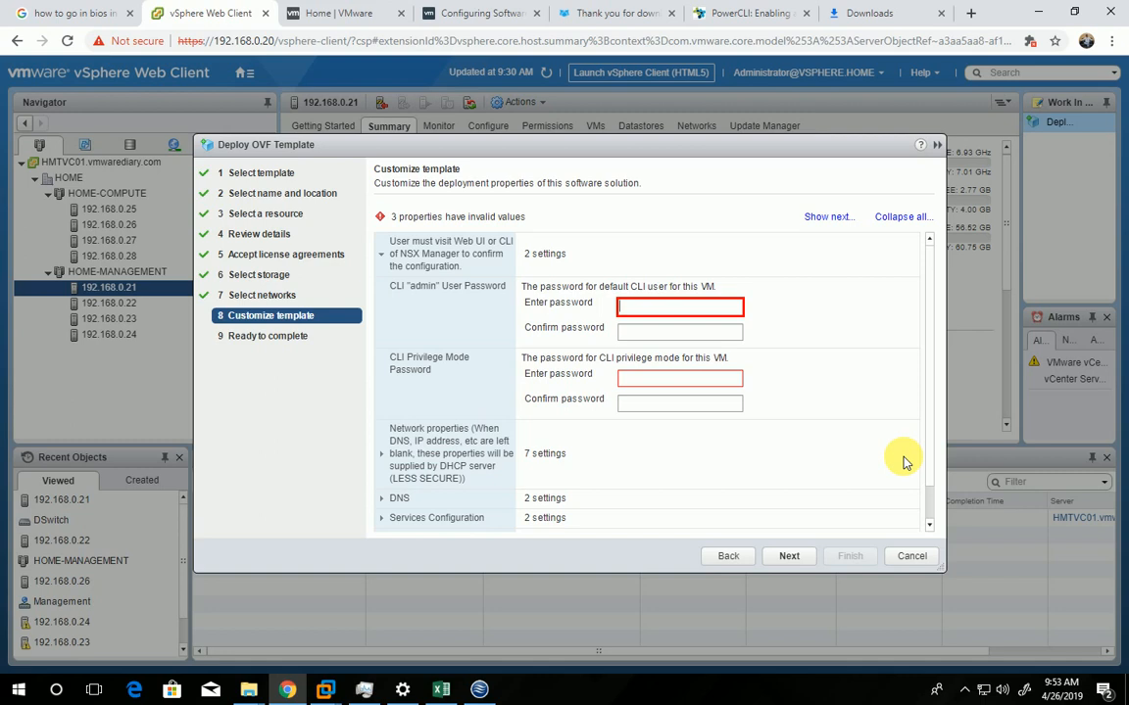
type("V")
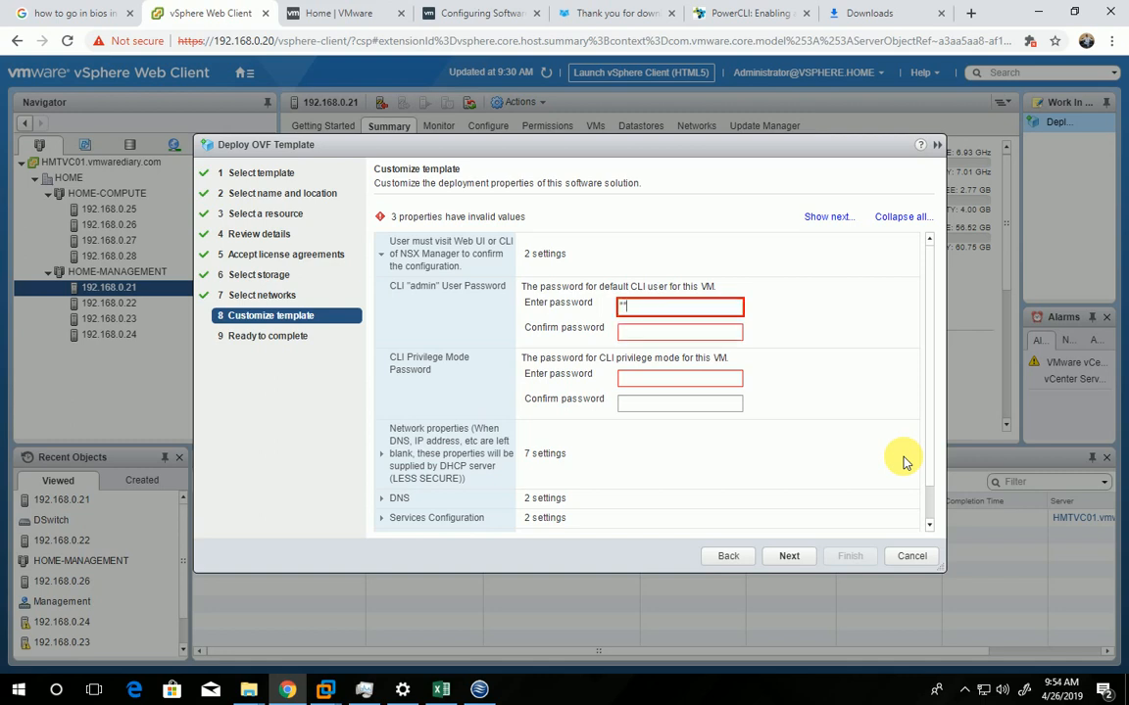
type("ware1!VM")
key("Tab")
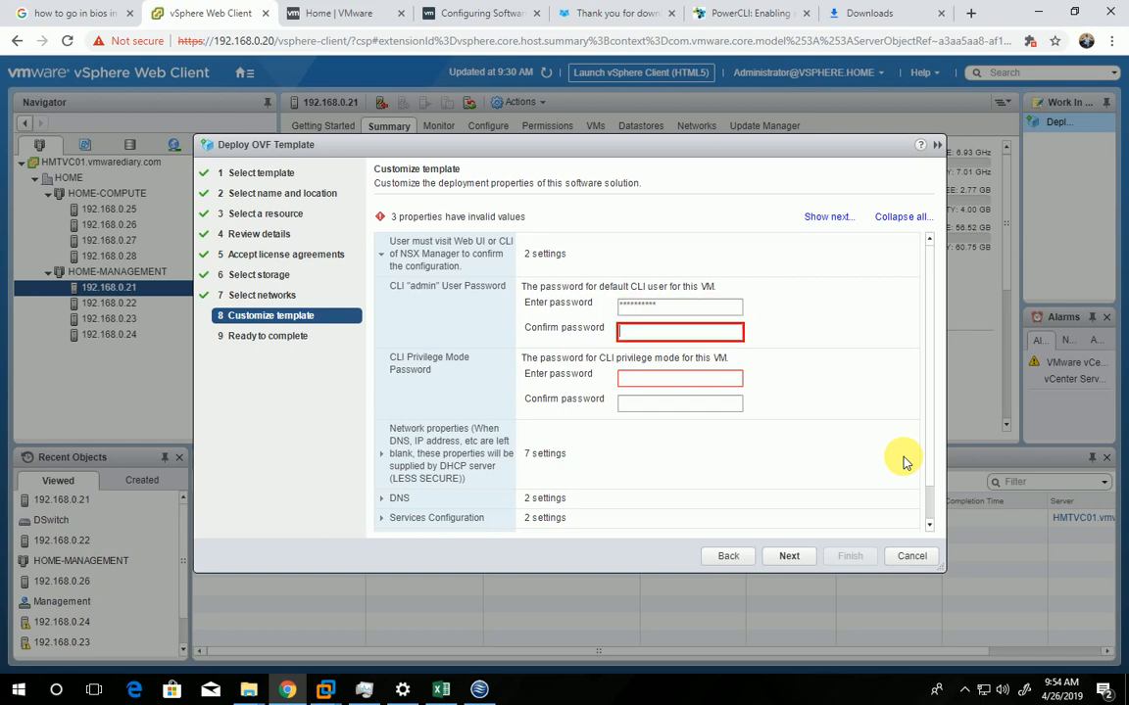
type("VM********")
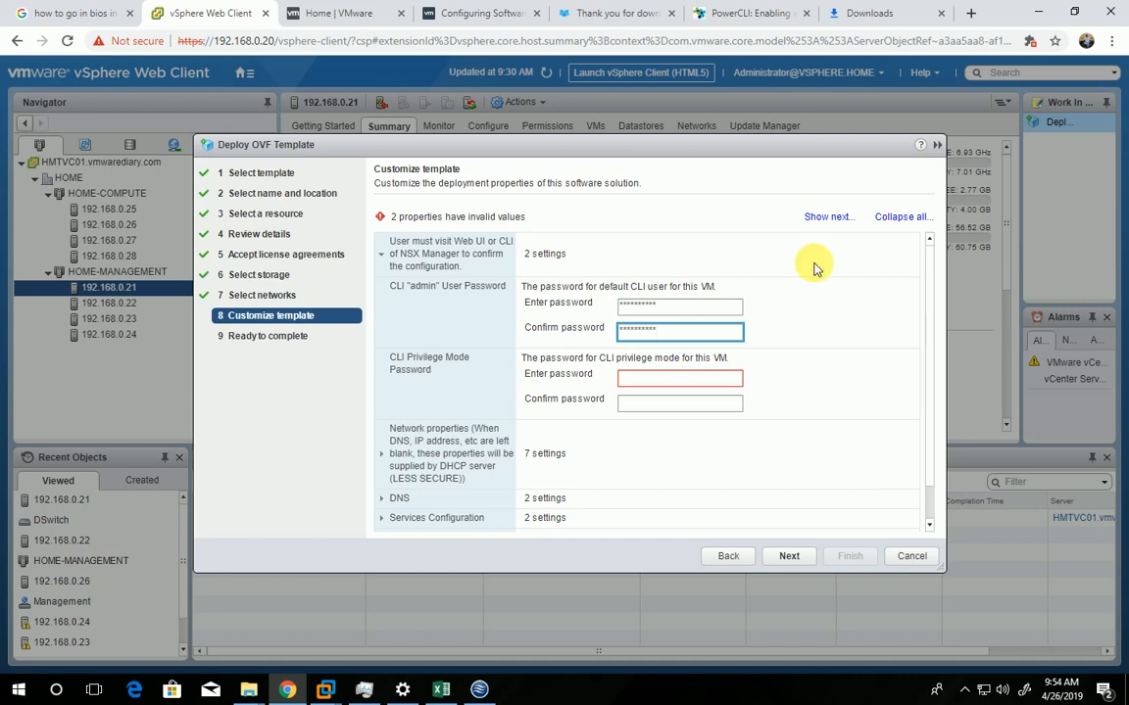
Enter and confirm the CLI privilege mode password
left_click(712, 384)
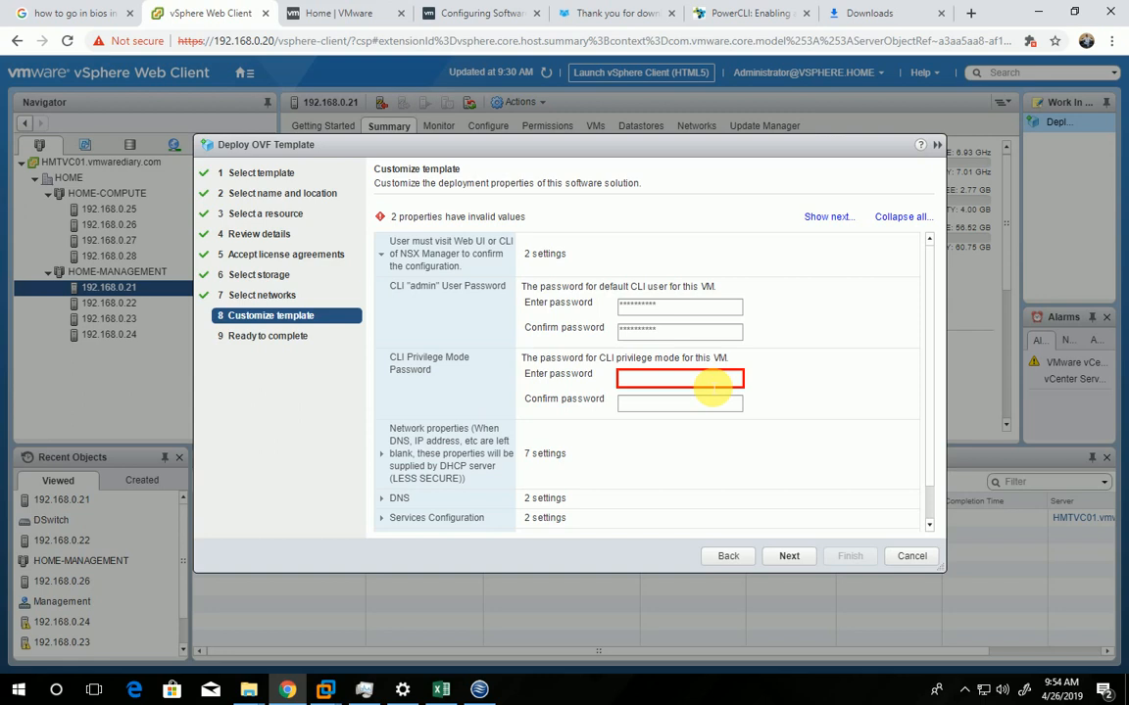
type("******")
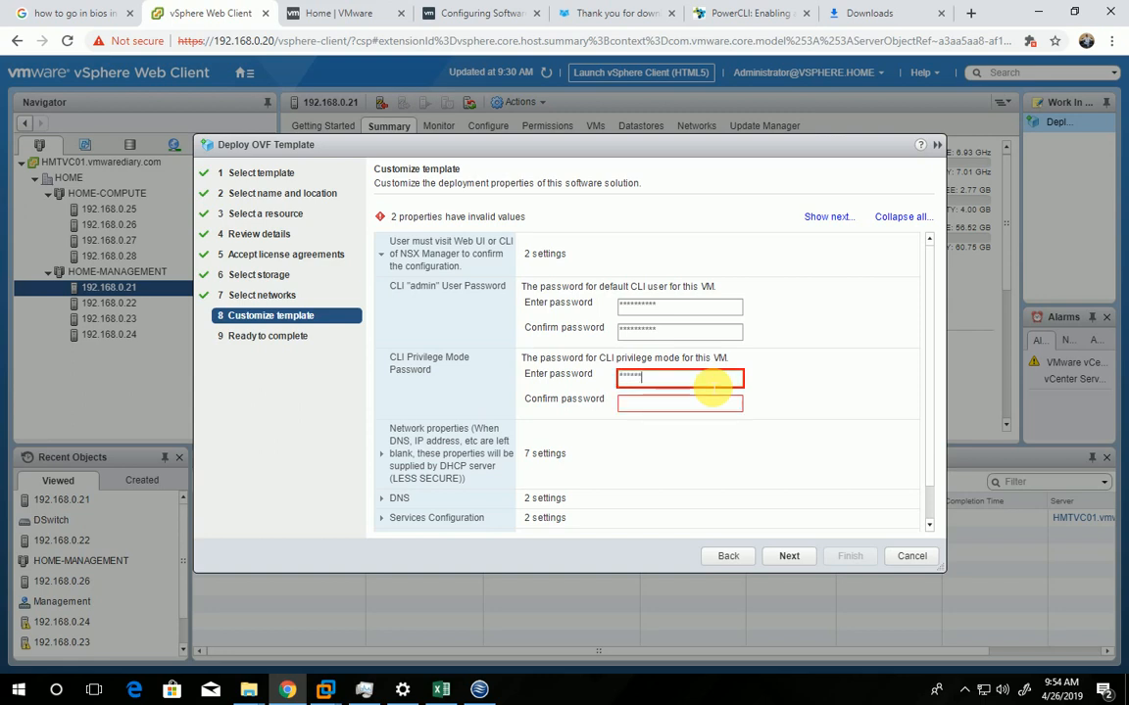
type("****")
key("Tab")
type("**")
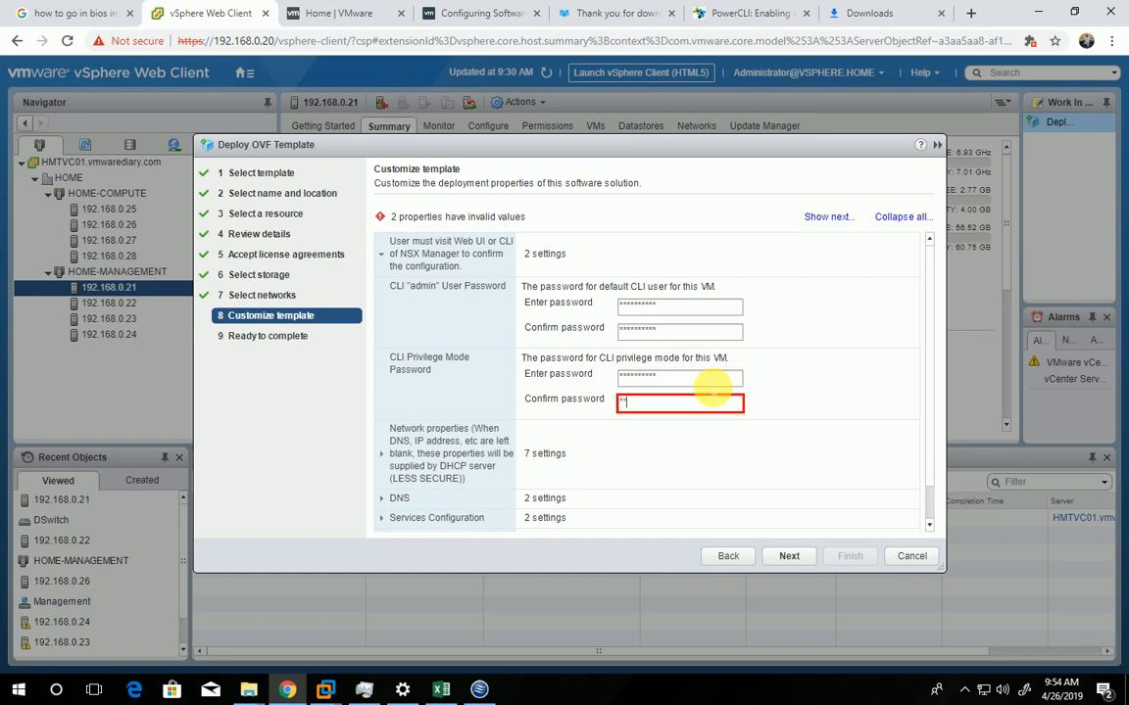
type("********")
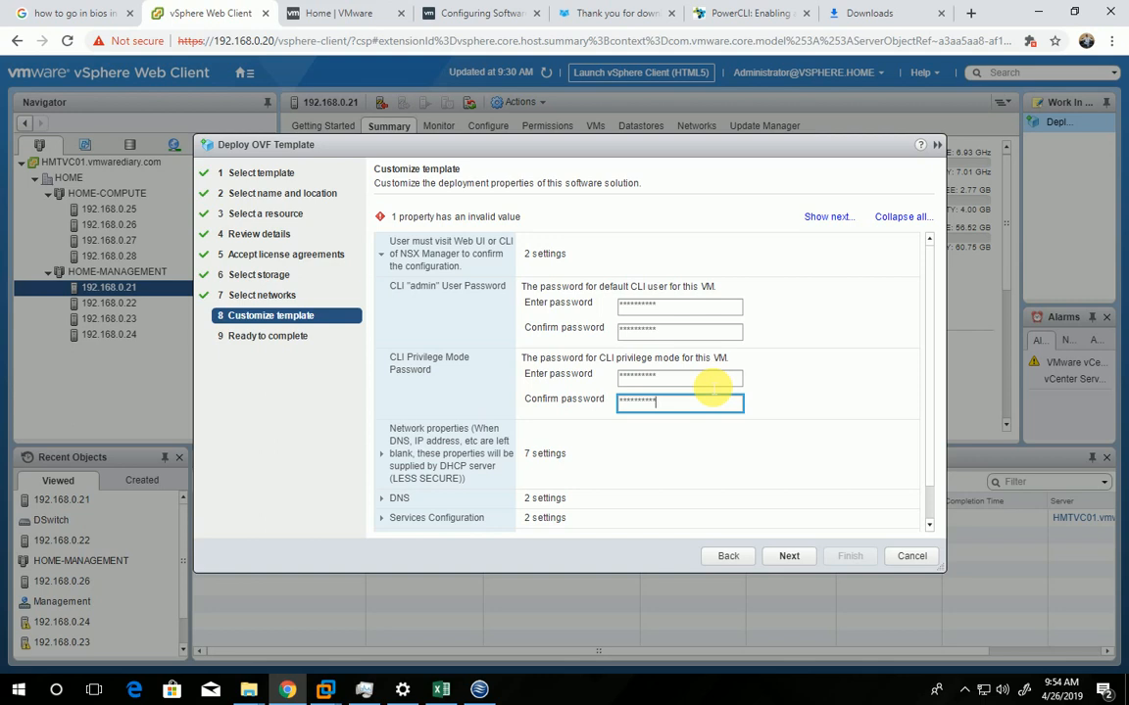
scroll(779, 345, "down", 1)
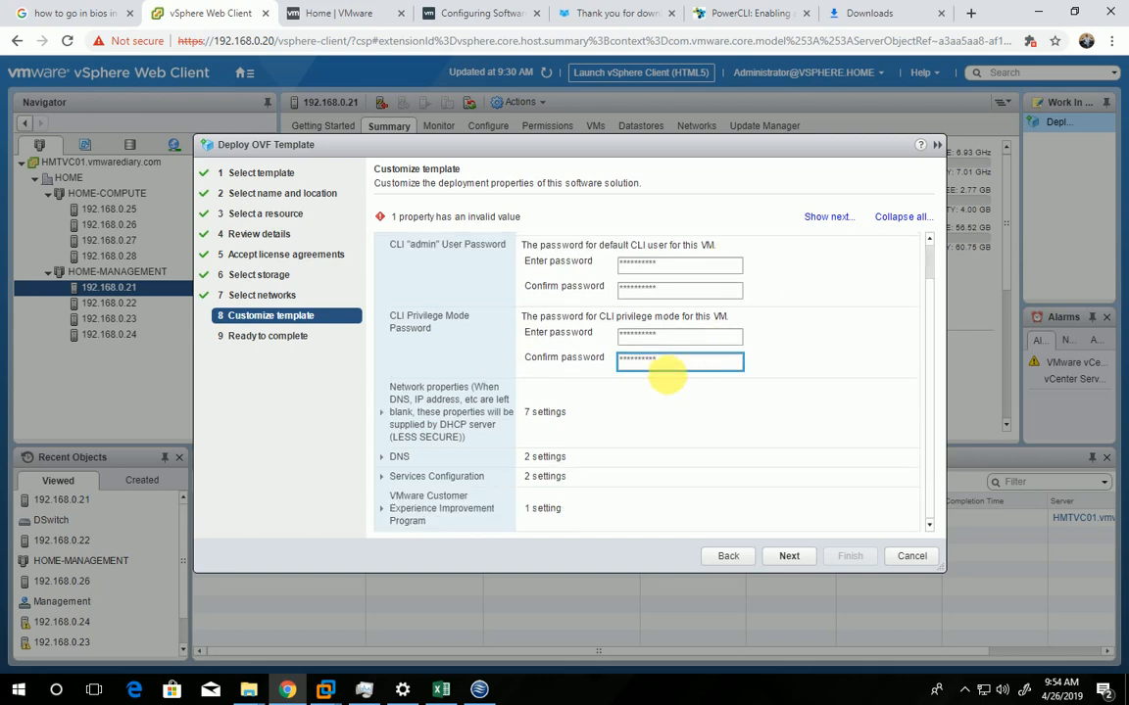
Expand the network properties of the template and set the hostname to HMTNSXM01
left_click(382, 412)
scroll(588, 416, "down", 3)
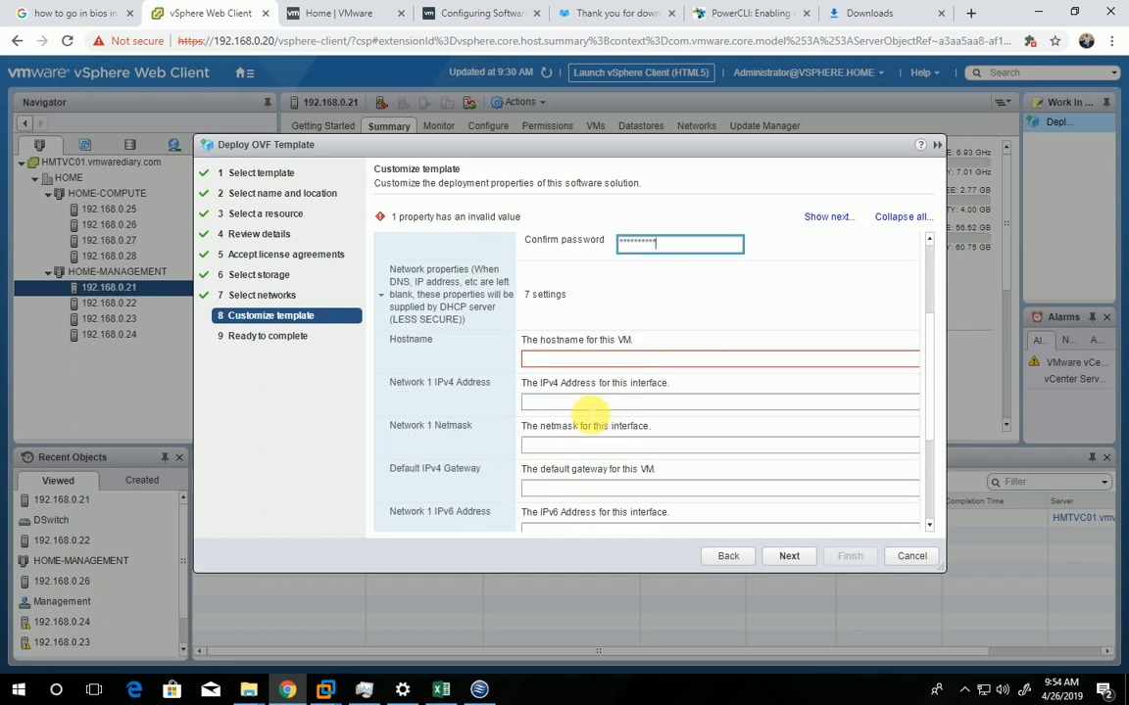
left_click(556, 361)
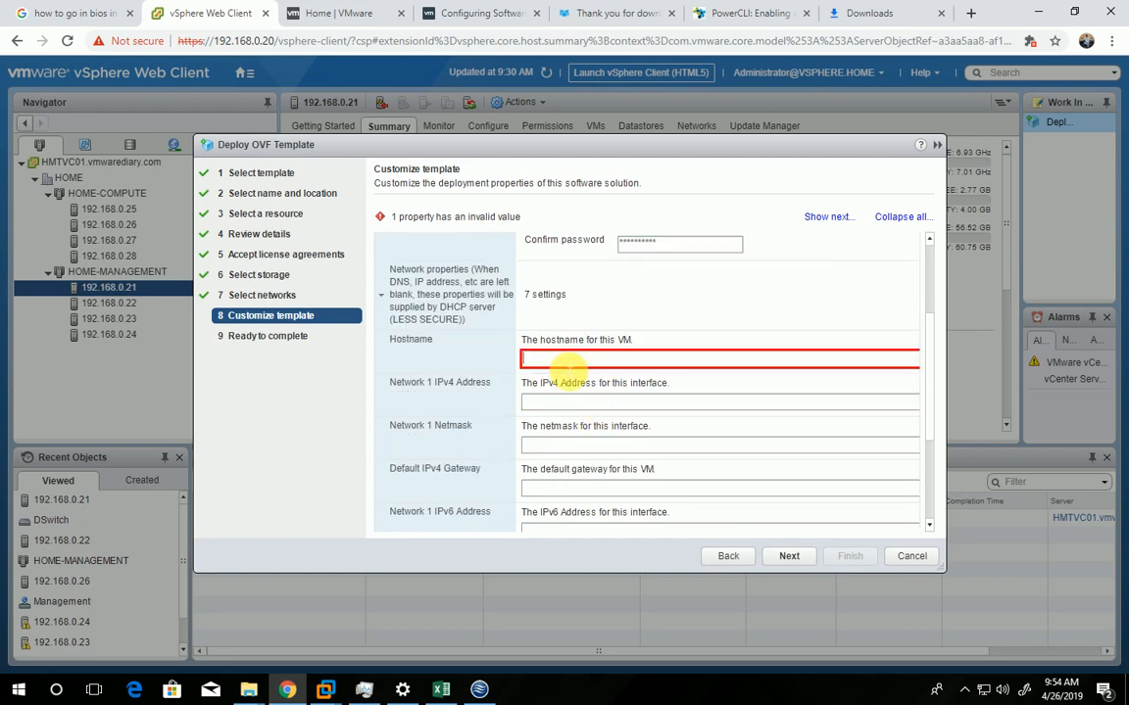
type("HM")
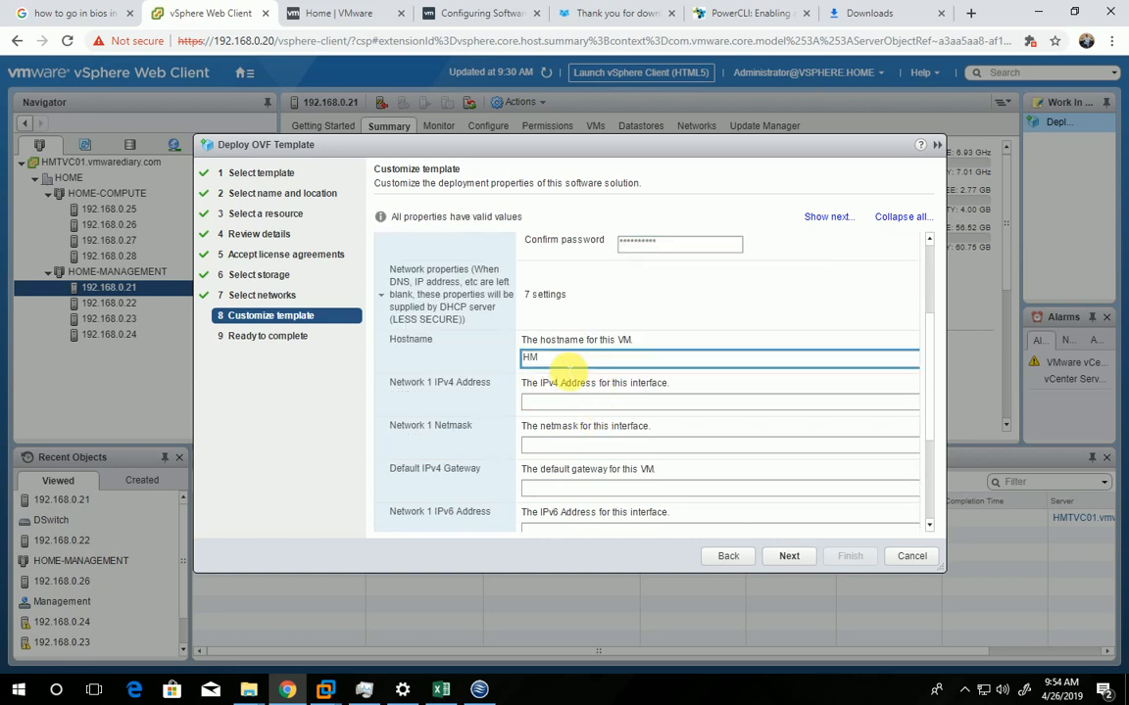
type("TNSXM01")
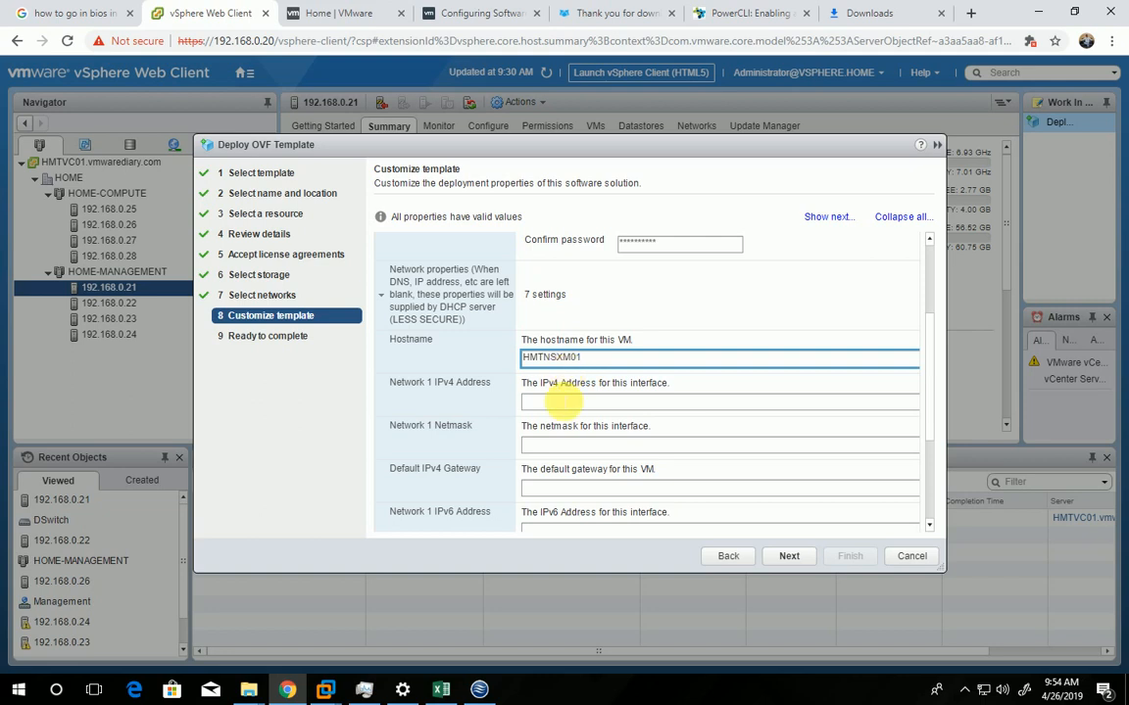
Set the Network 1 IPv4 address to 192.168.0.31, checking the HMTNSXM01 entry in the INFRA_DESIGN Excel workbook
left_click(564, 402)
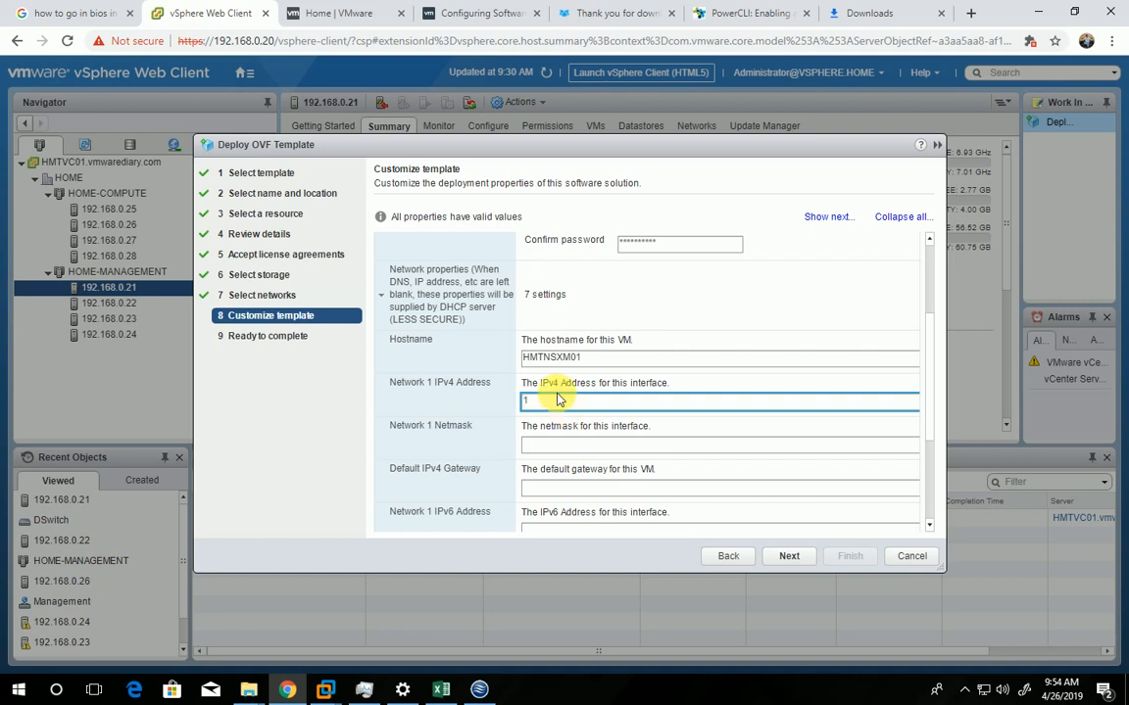
type("192.168.0.")
left_click(440, 687)
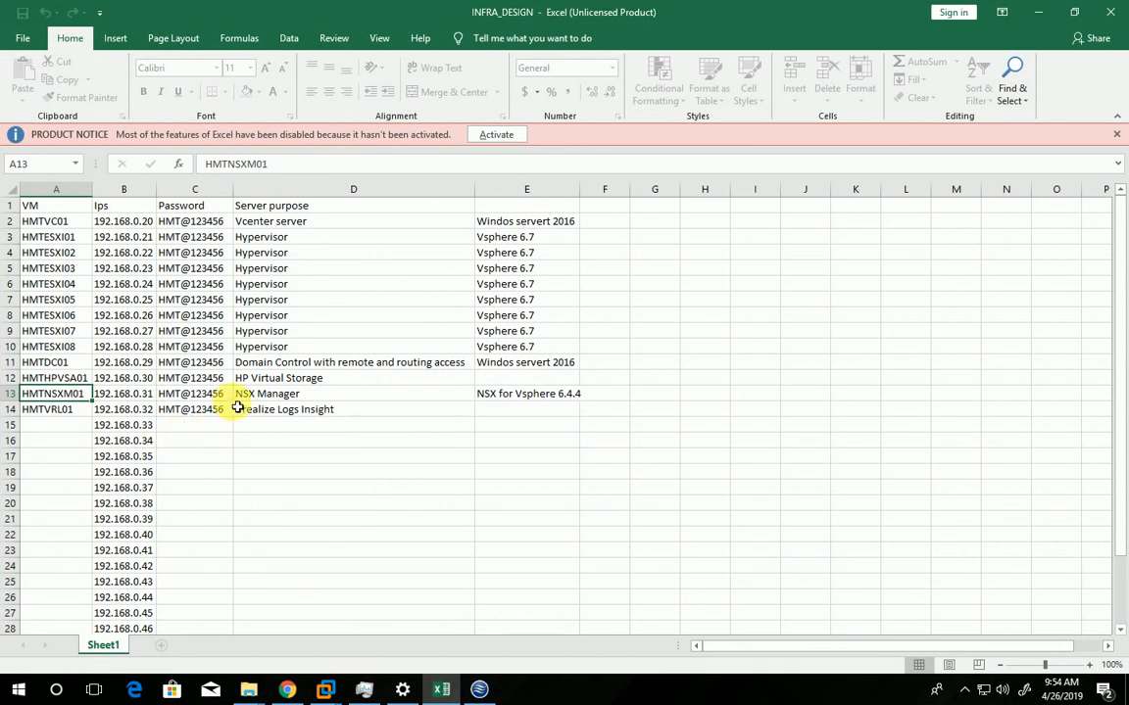
left_click(143, 395)
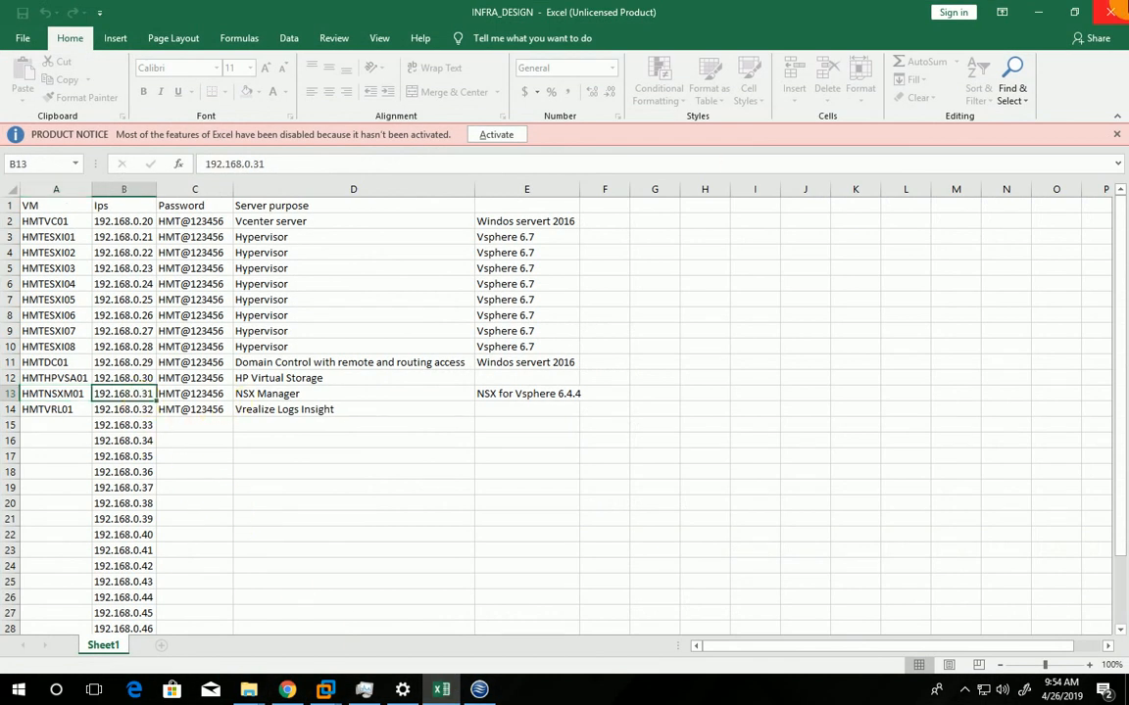
left_click(1054, 21)
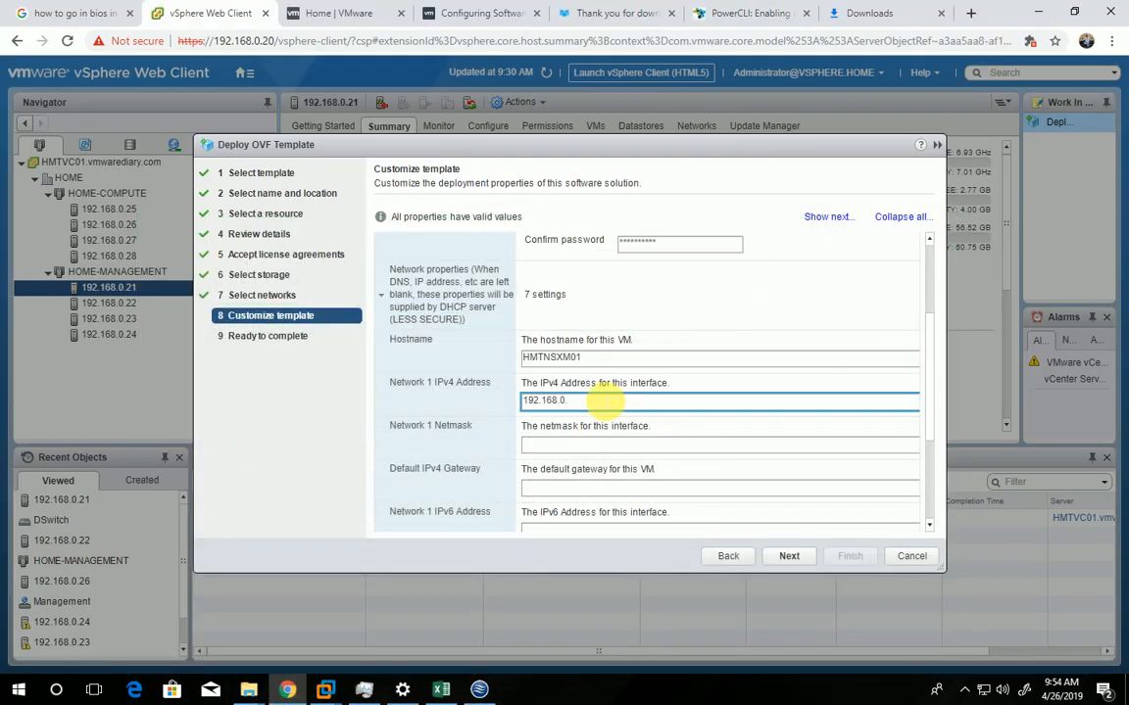
type("31")
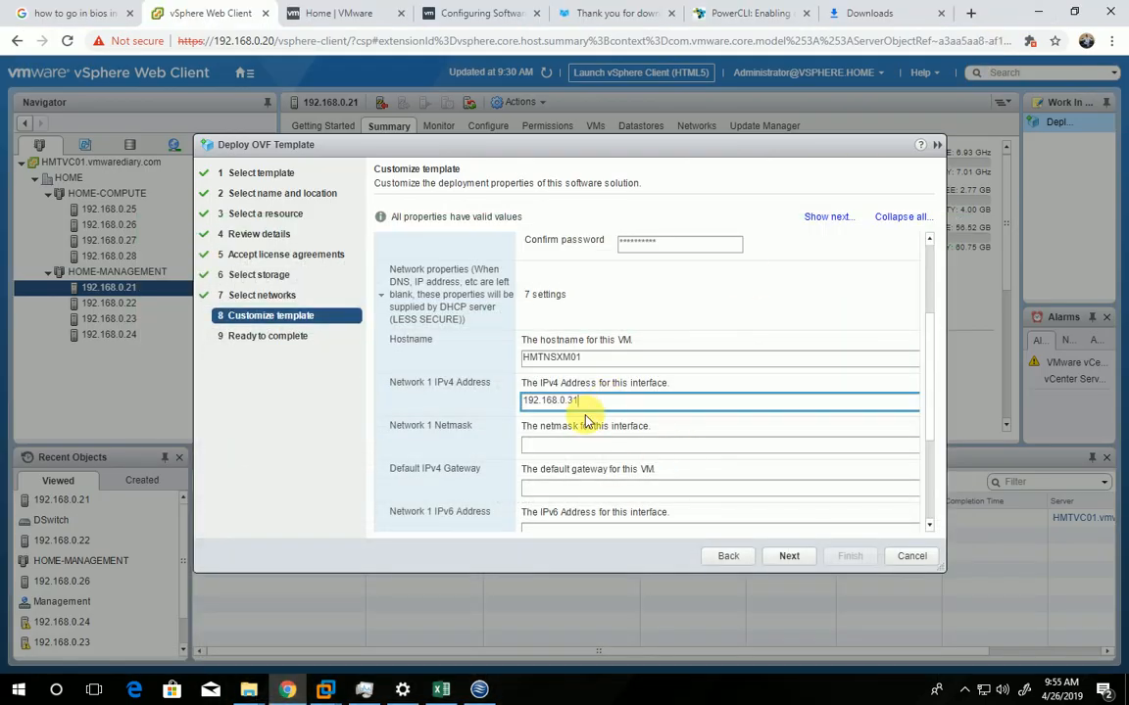
Set the Network 1 netmask to 25.255.255.0 and the default IPv4 gateway to 192.168.0.29
left_click(565, 446)
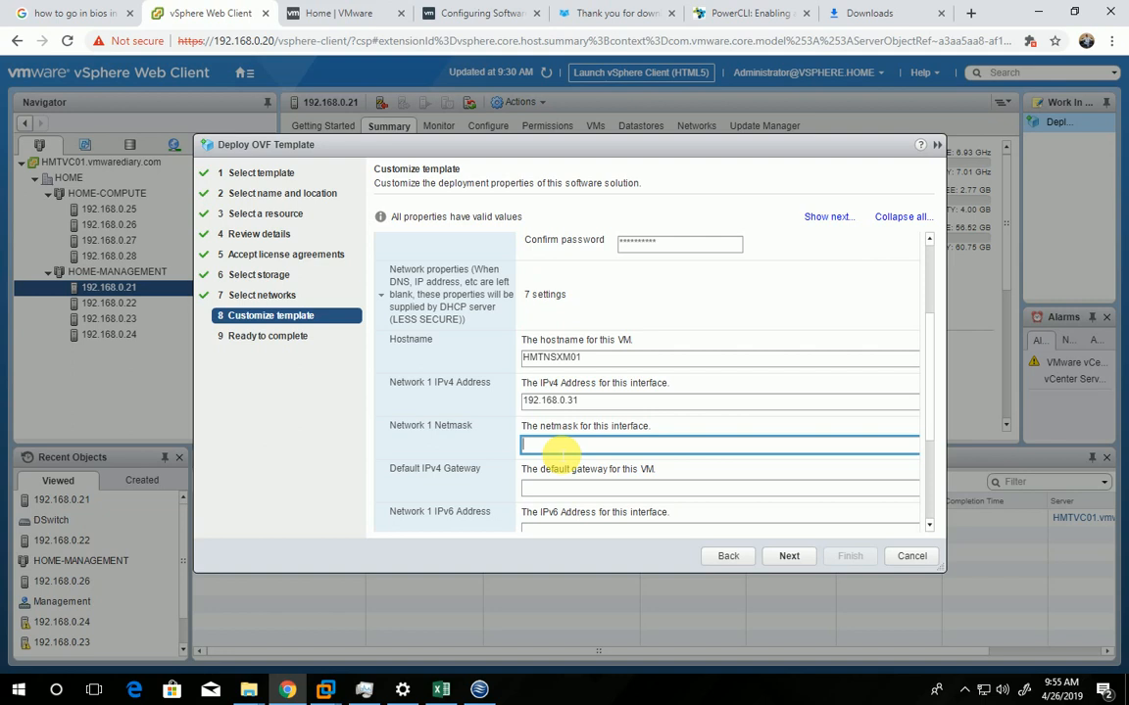
type("25.255.255.0")
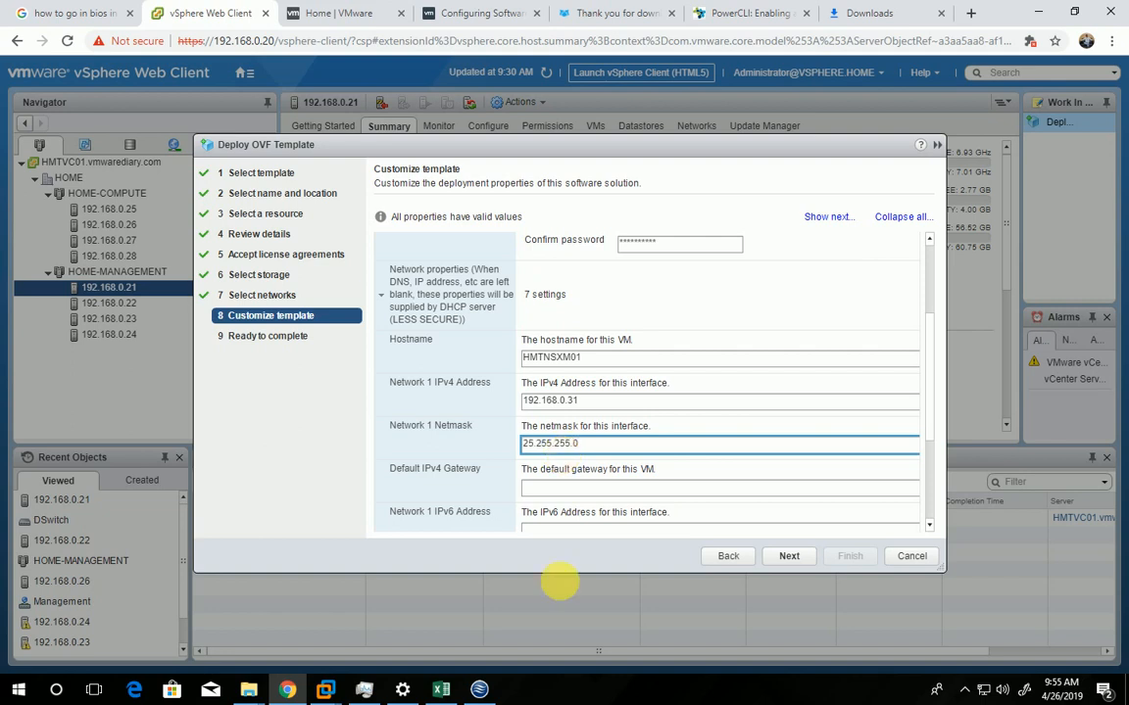
left_click(582, 492)
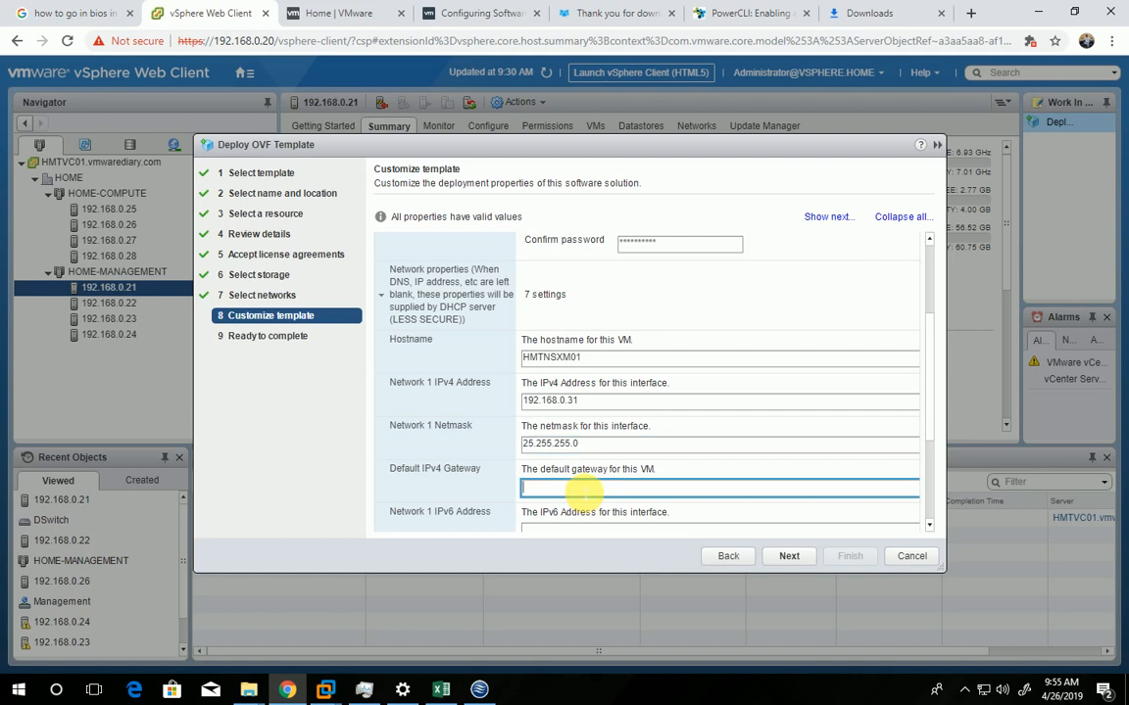
type("192.168.0.29")
Expand the DNS settings and set the DNS server list to 192.168.0.29
scroll(598, 461, "down", 1)
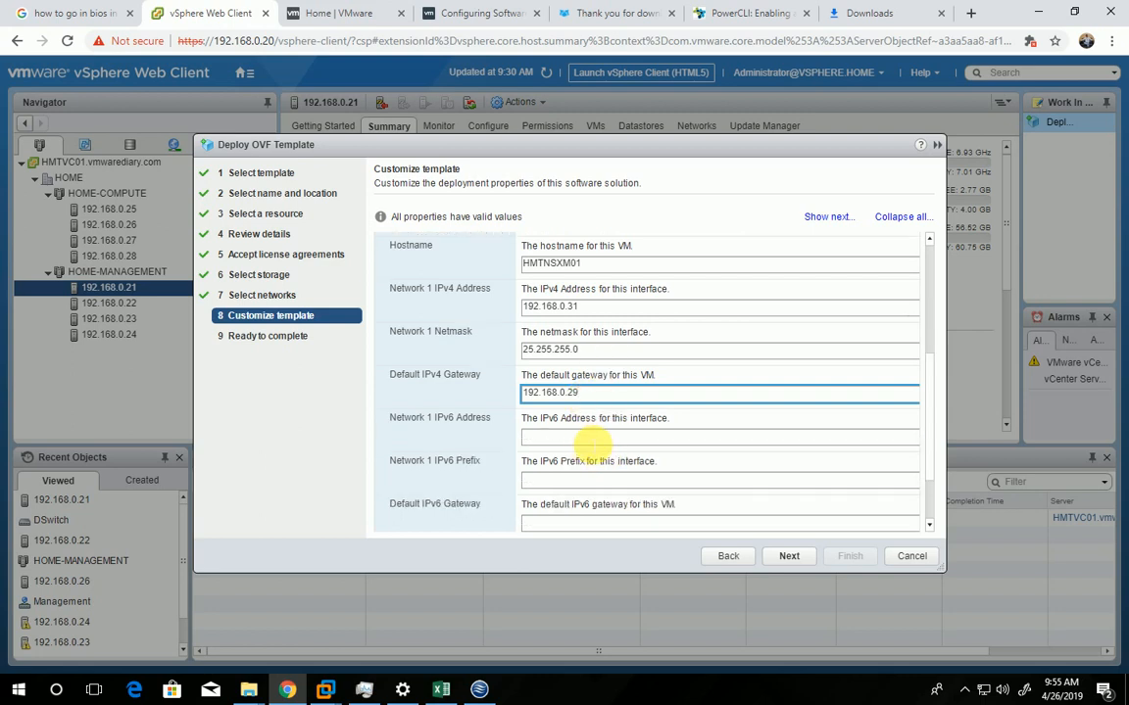
left_click(592, 440)
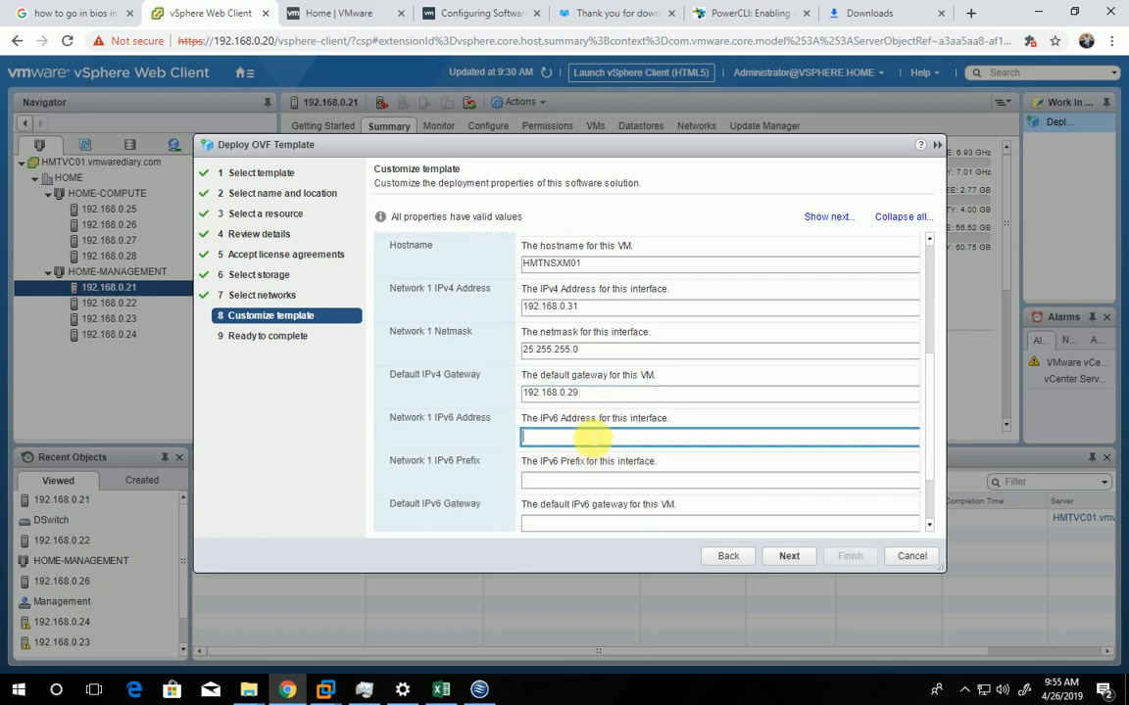
scroll(592, 440, "down", 1)
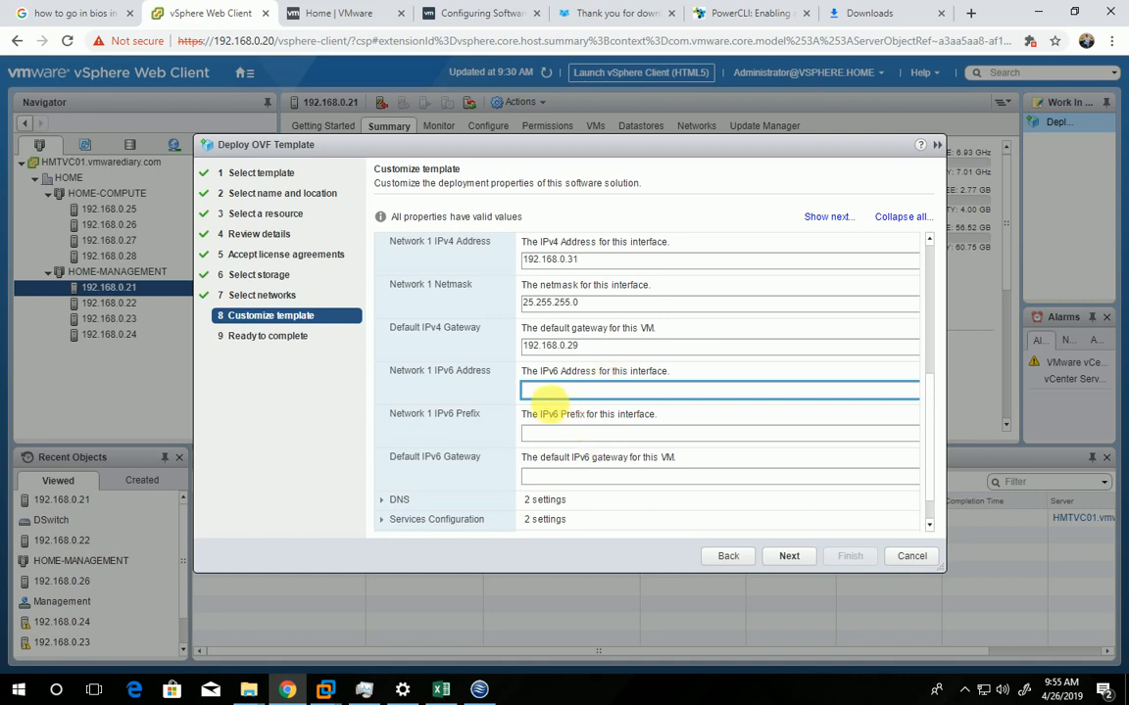
scroll(578, 467, "down", 1)
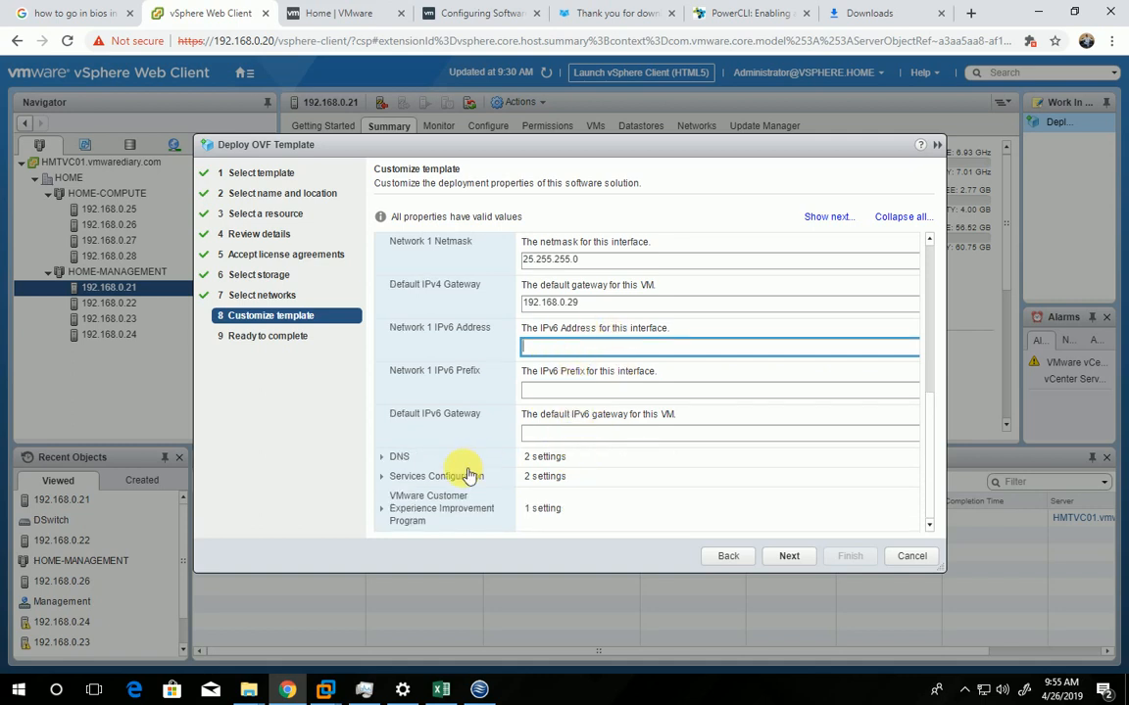
left_click(382, 457)
scroll(545, 439, "down", 2)
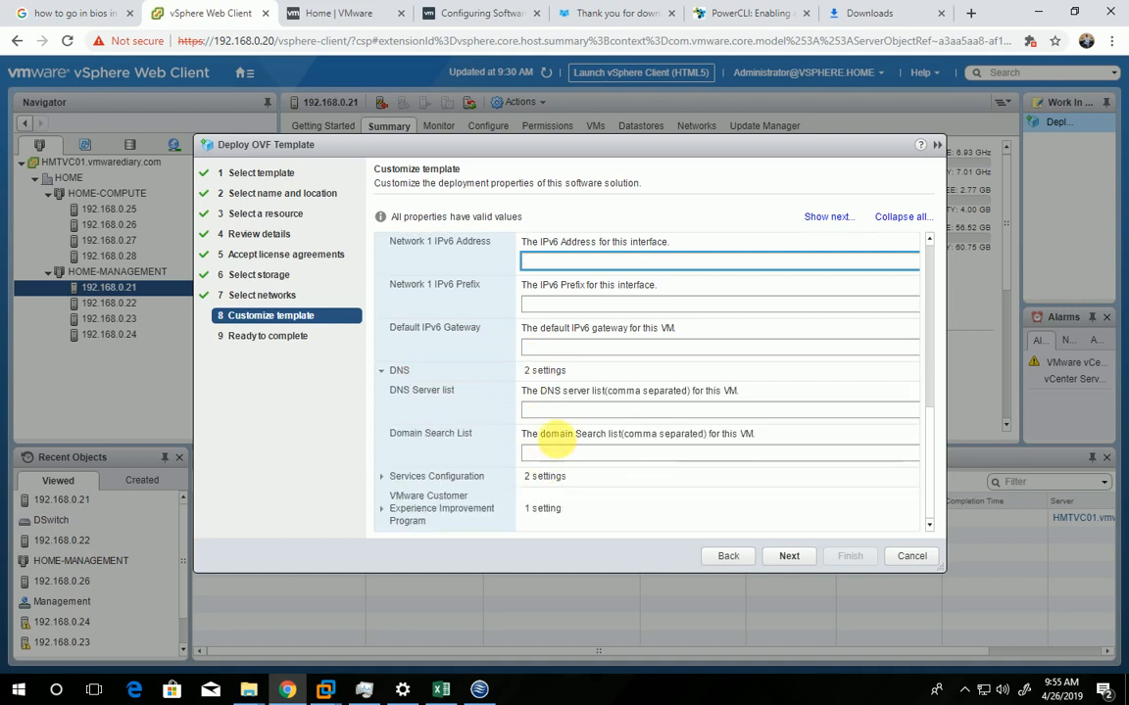
left_click(582, 410)
type("192")
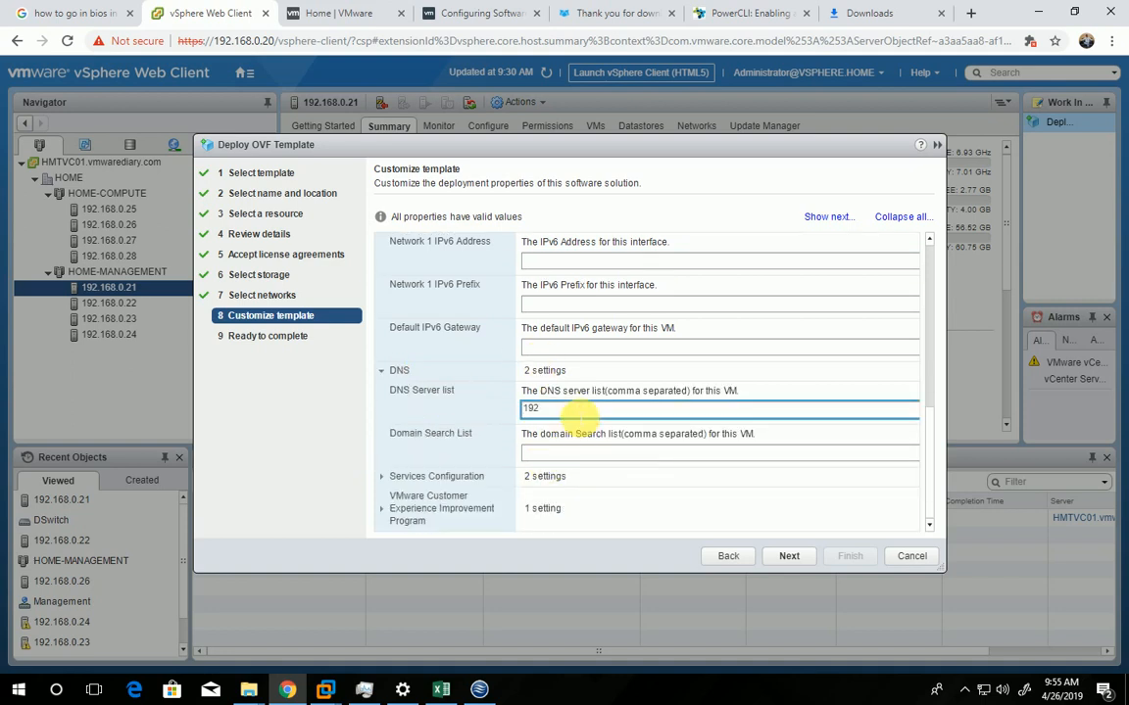
type(".168.0.29")
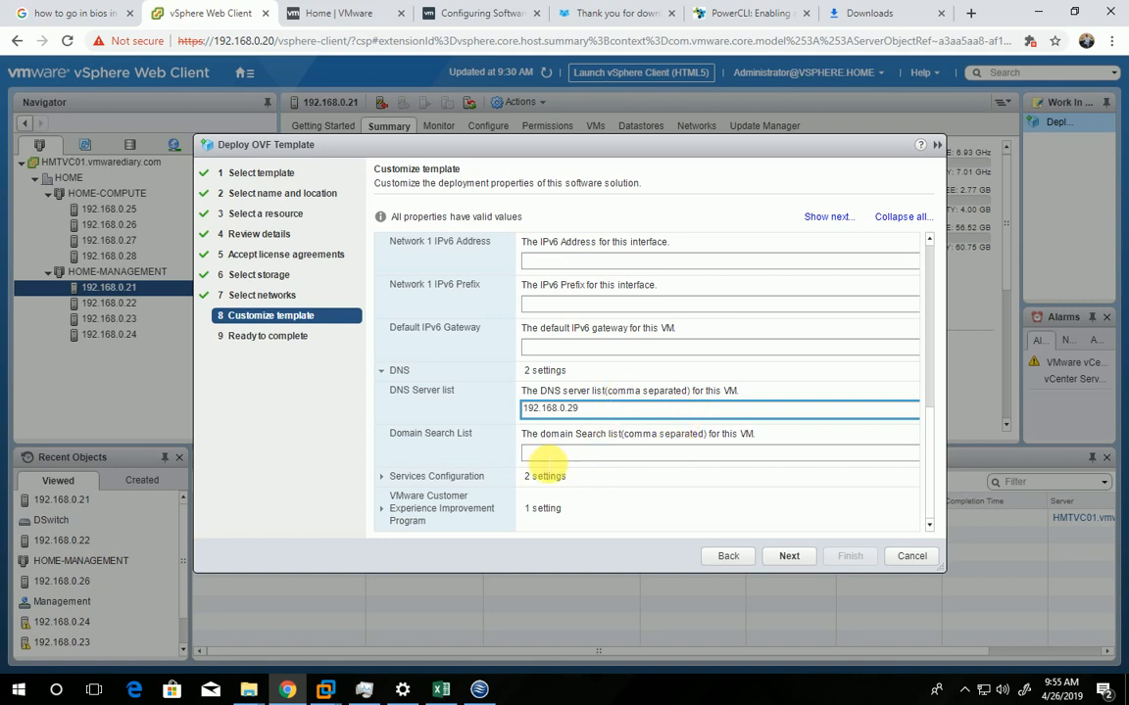
left_click(567, 454)
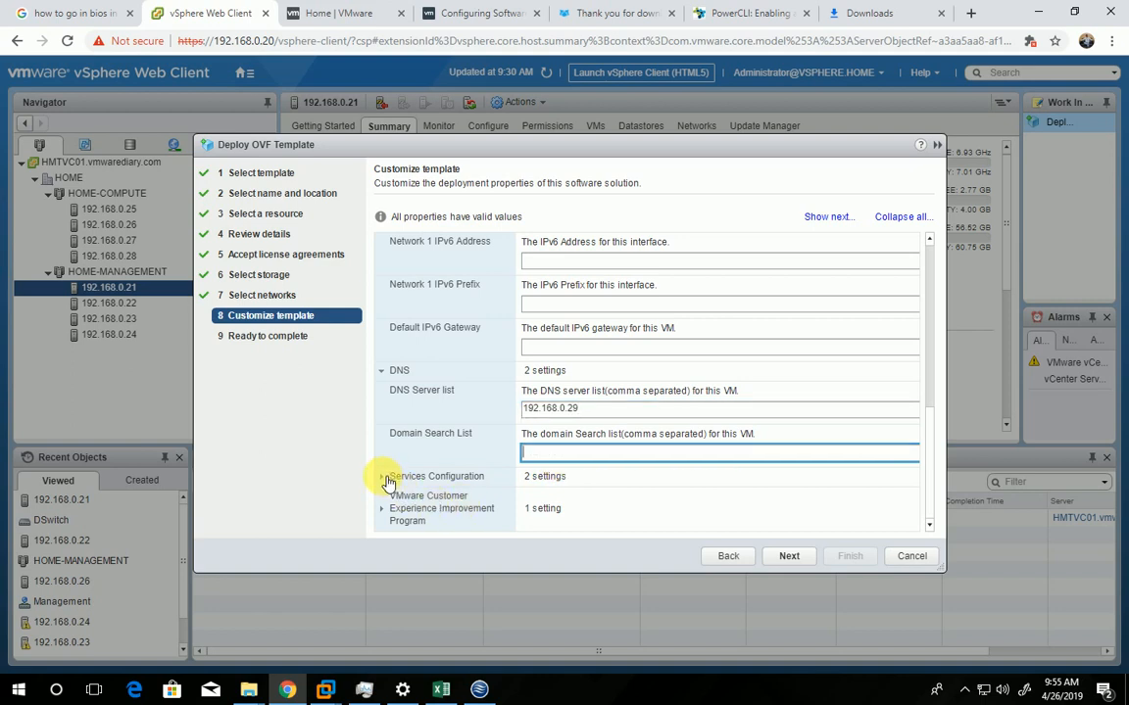
In the services configuration, set the NTP server list to 192.168.0.29 by reusing the DNS server address, and enable SSH
left_click(381, 477)
scroll(614, 479, "down", 1)
double_click(566, 361)
key("ctrl+c")
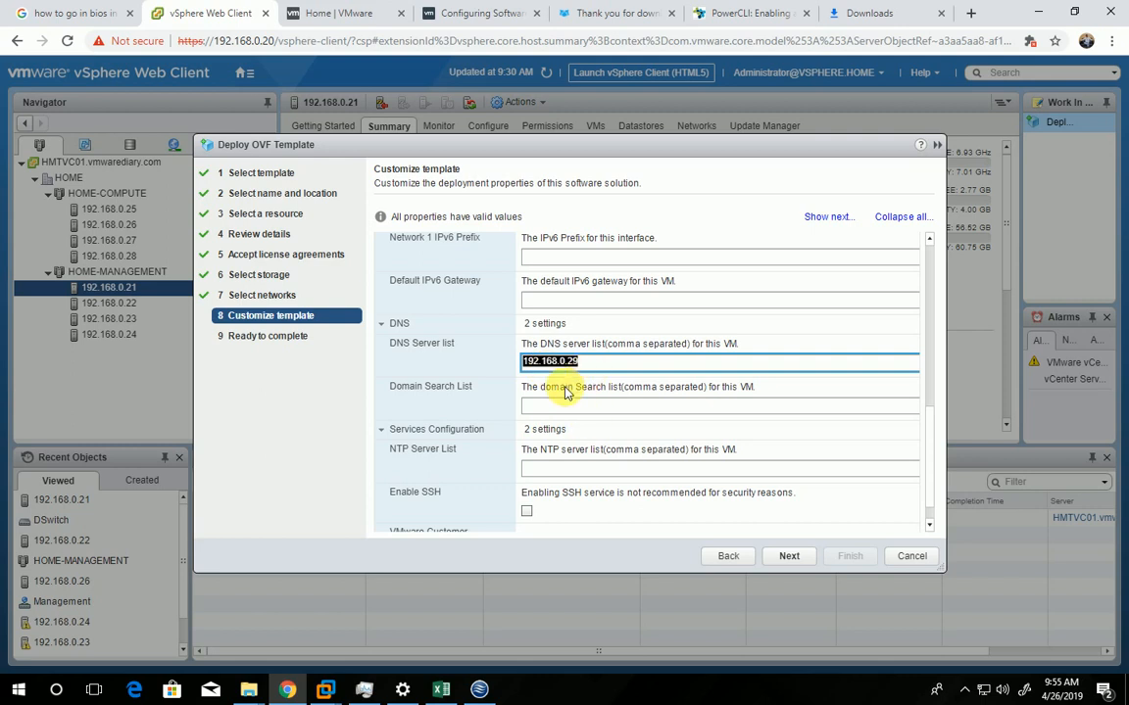
left_click(568, 471)
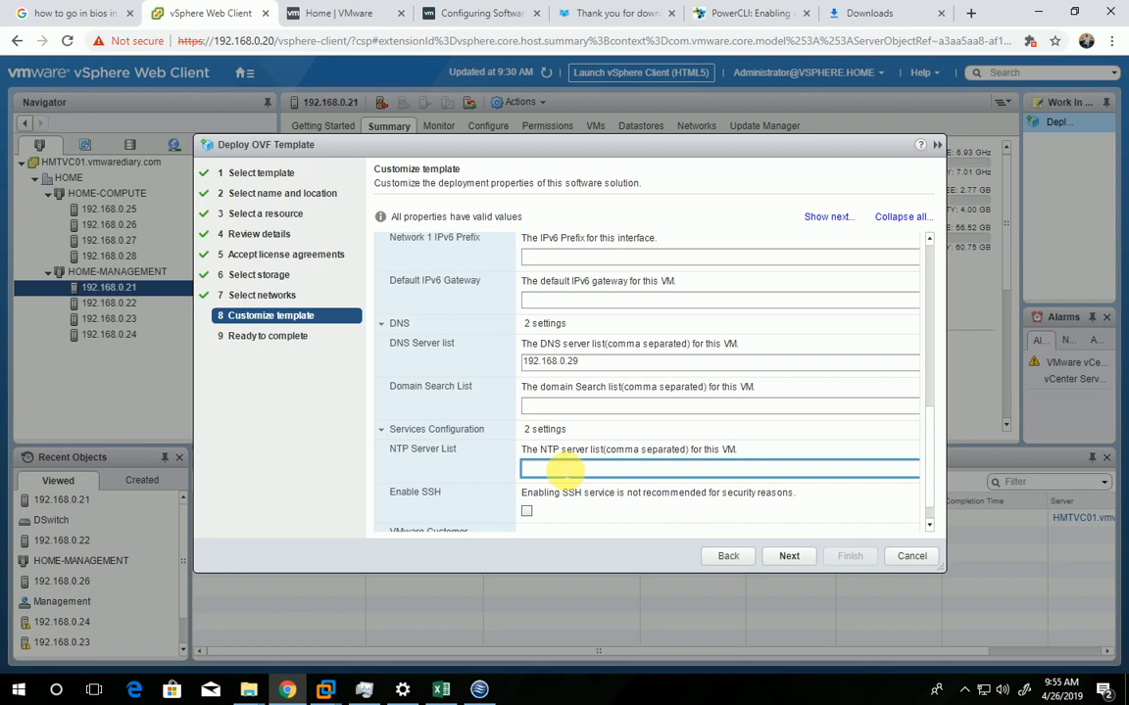
key("ctrl+v")
scroll(529, 473, "down", 1)
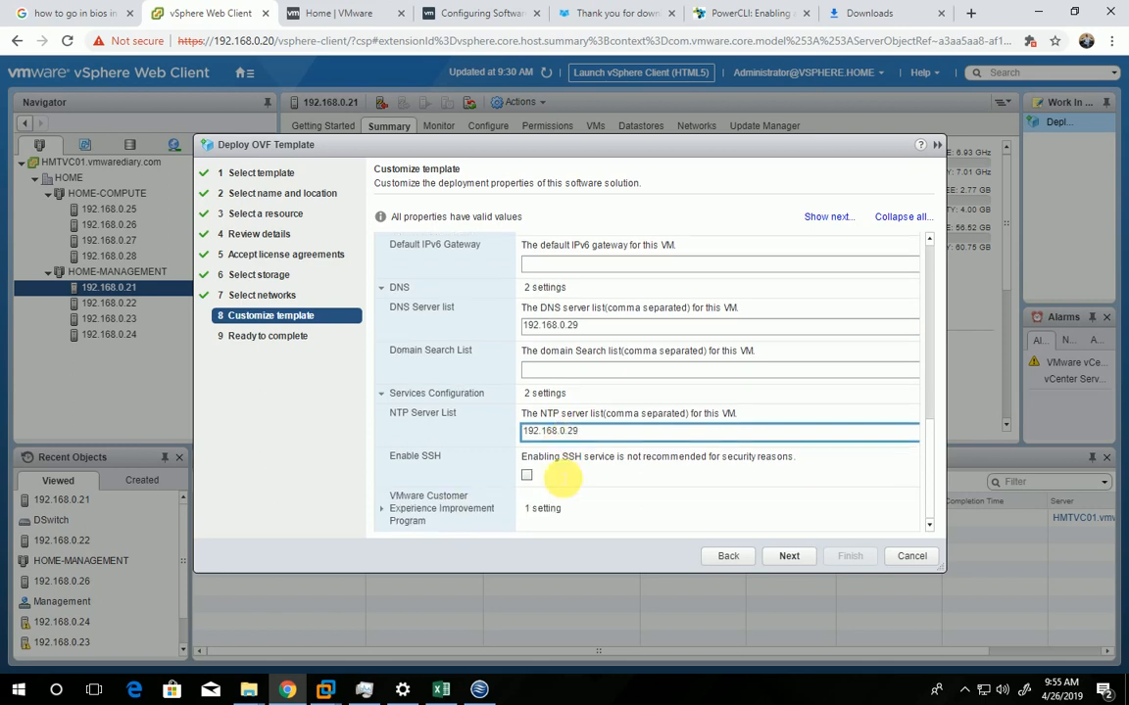
left_click(526, 477)
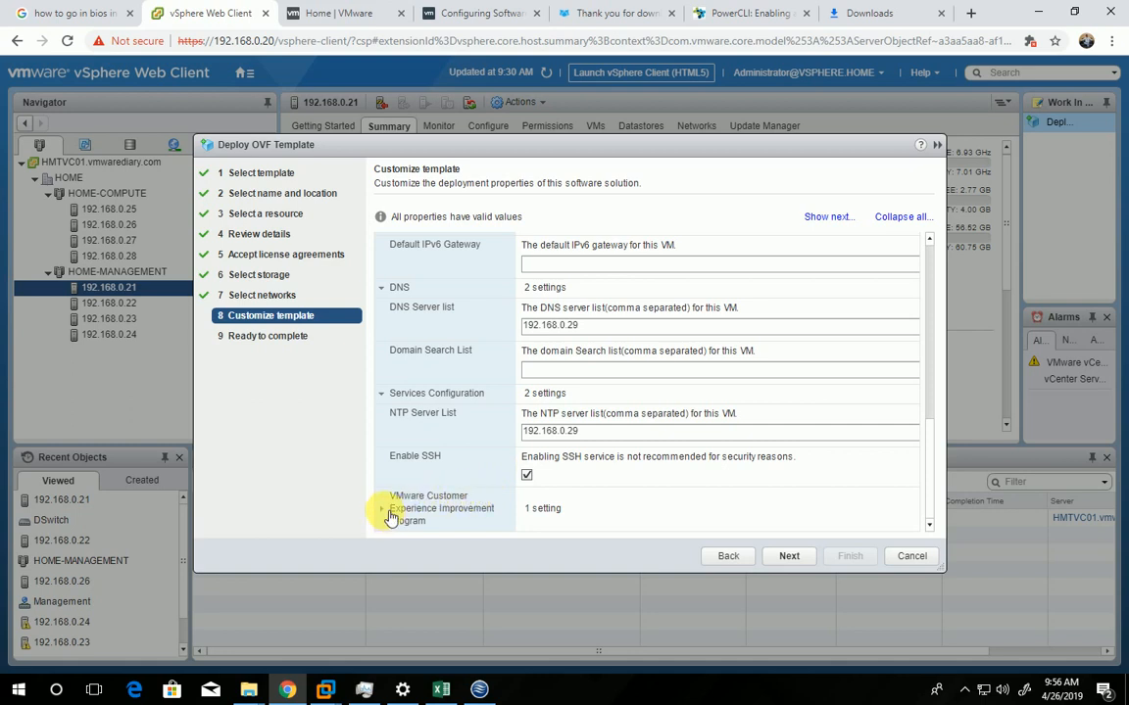
Check the Customer Experience Improvement Program setting and the configuration summary, and finish the wizard to start the OVF deployment
left_click(392, 517)
scroll(431, 460, "down", 1)
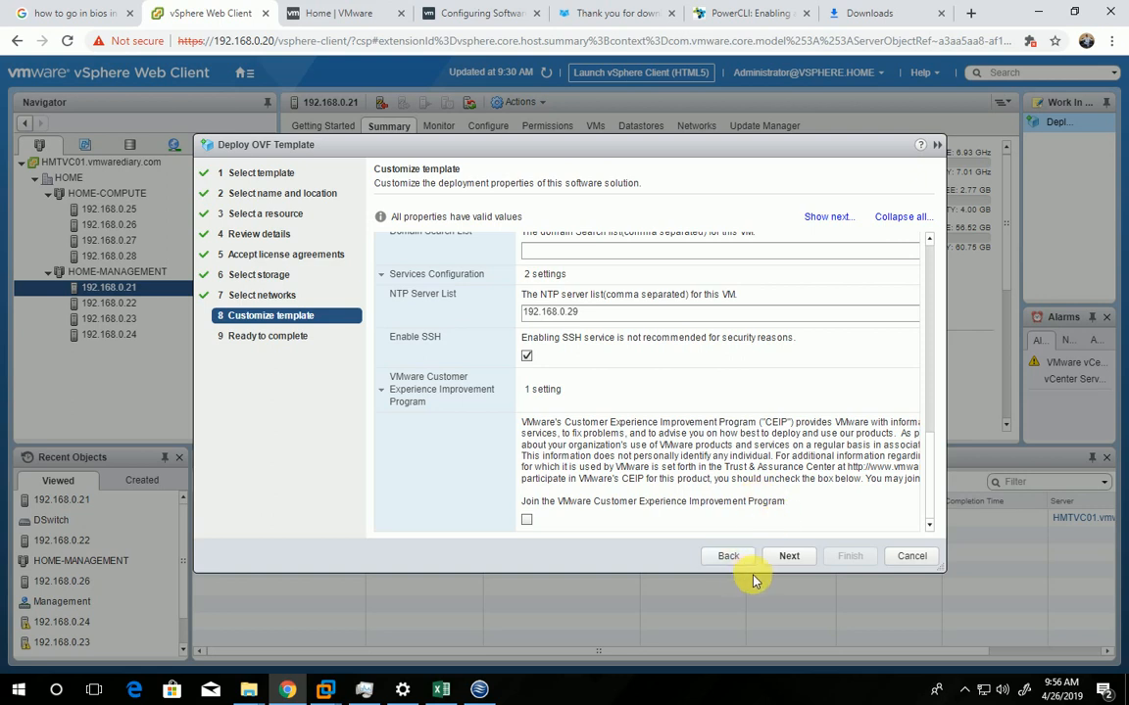
left_click(789, 556)
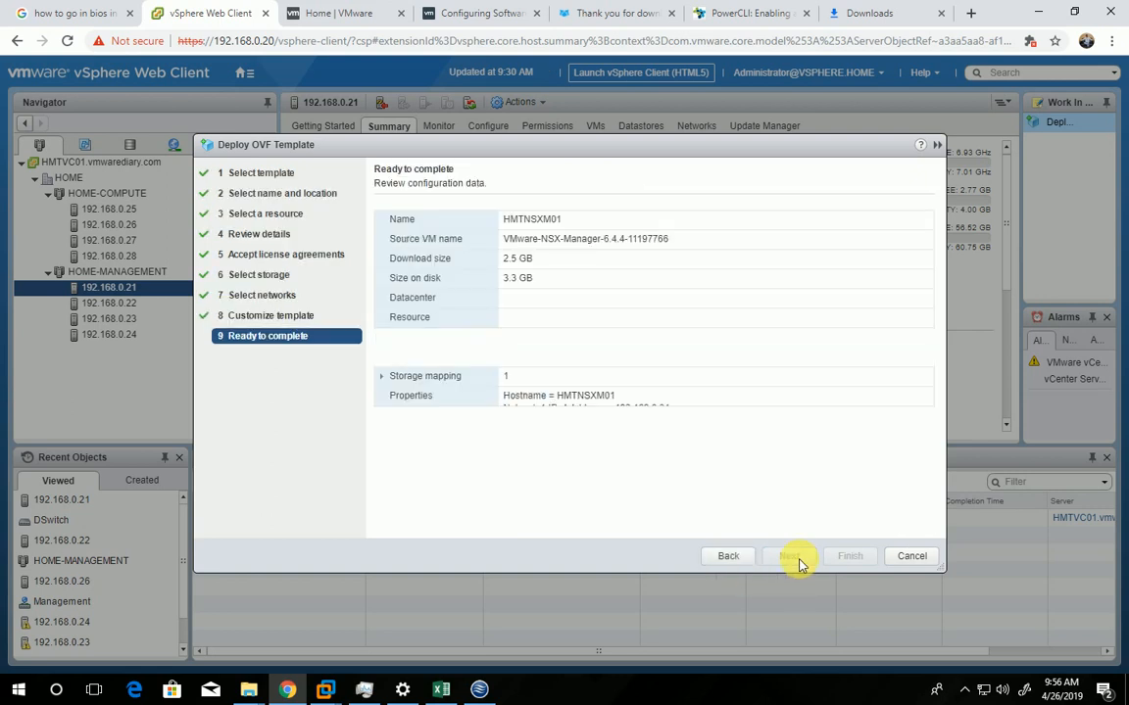
scroll(855, 476, "down", 1)
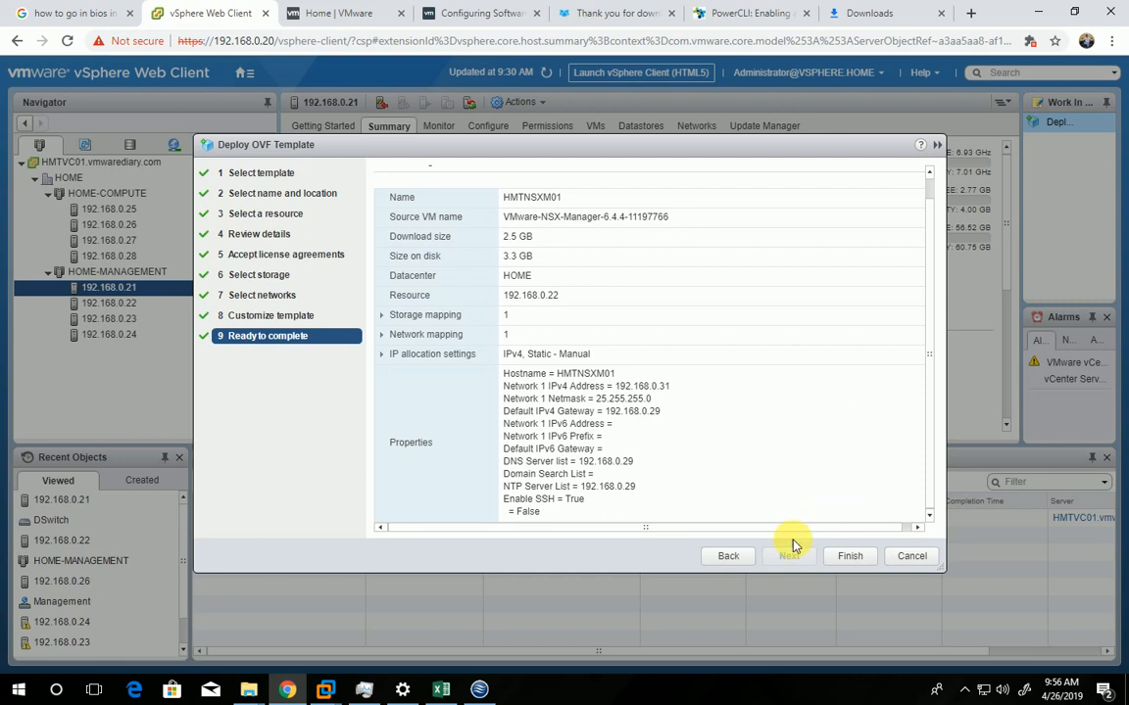
left_click(853, 557)
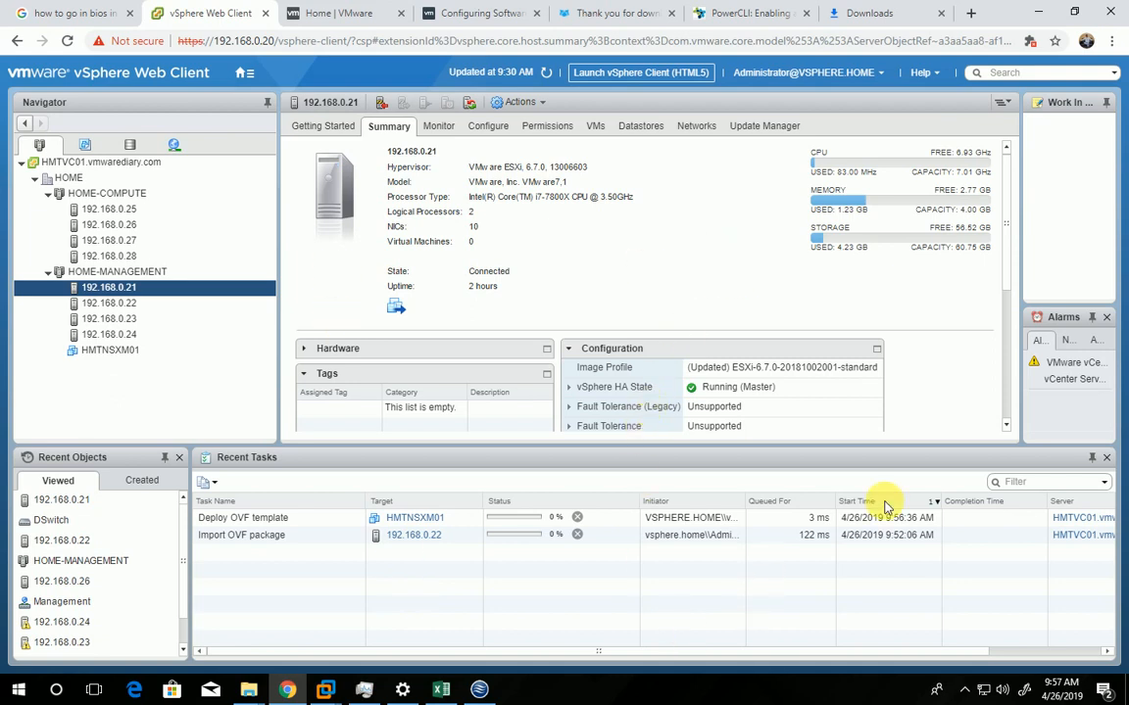
left_click(966, 691)
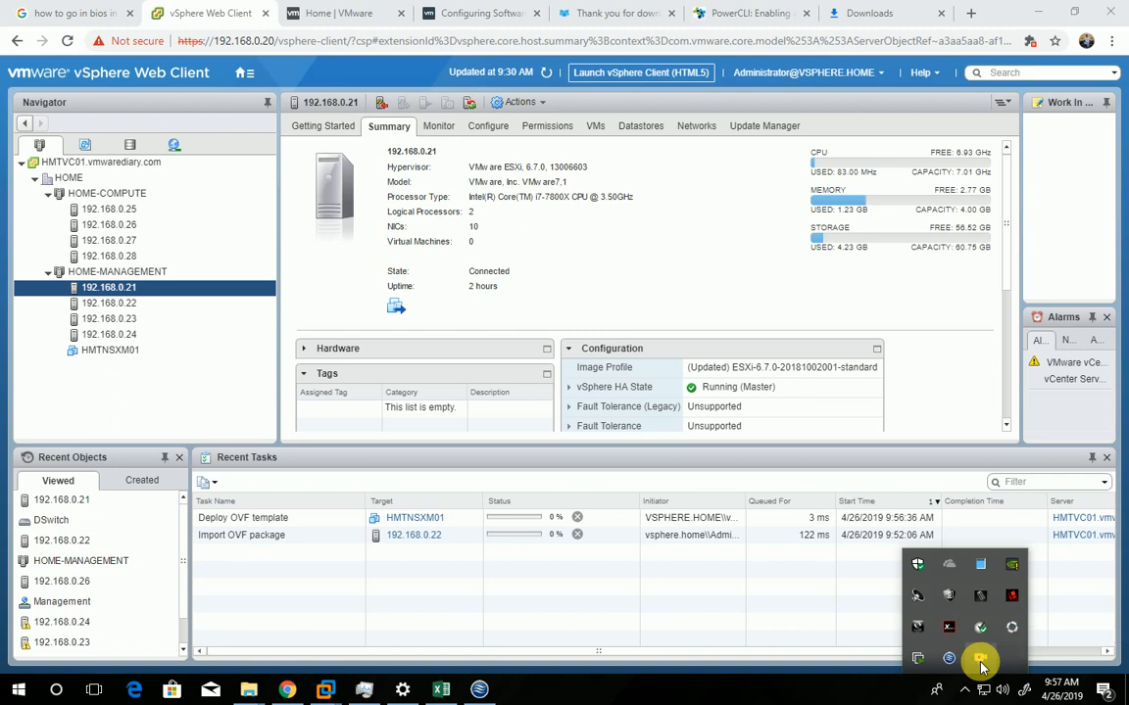
right_click(981, 666)
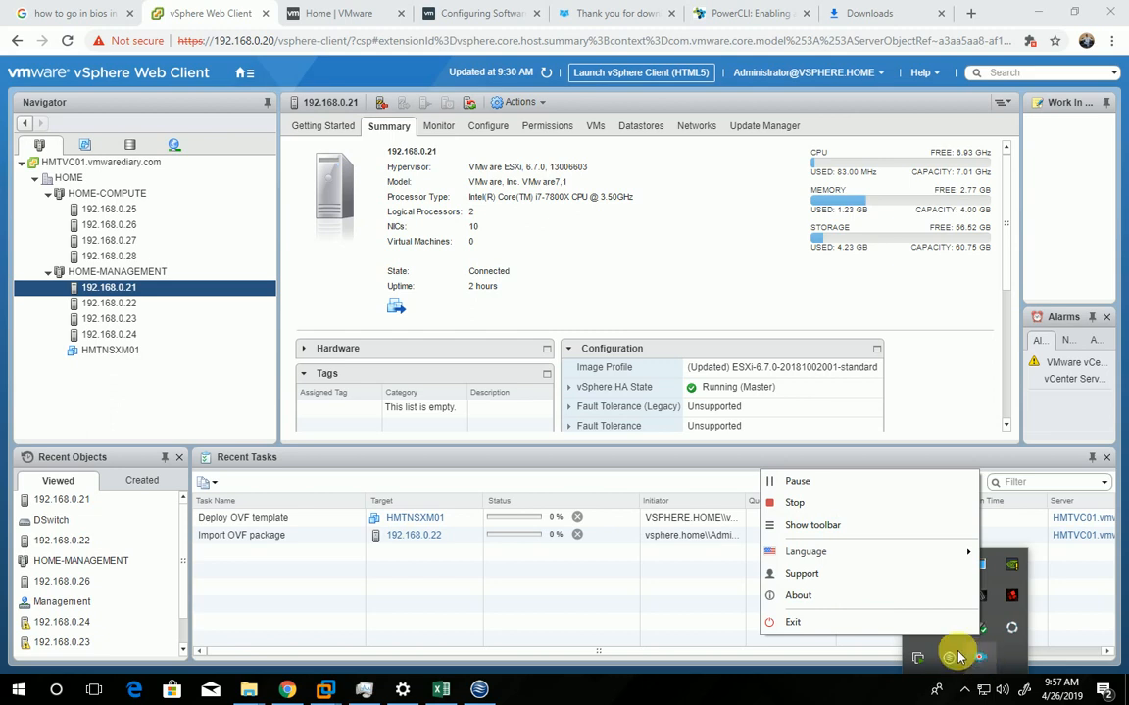
left_click(798, 482)
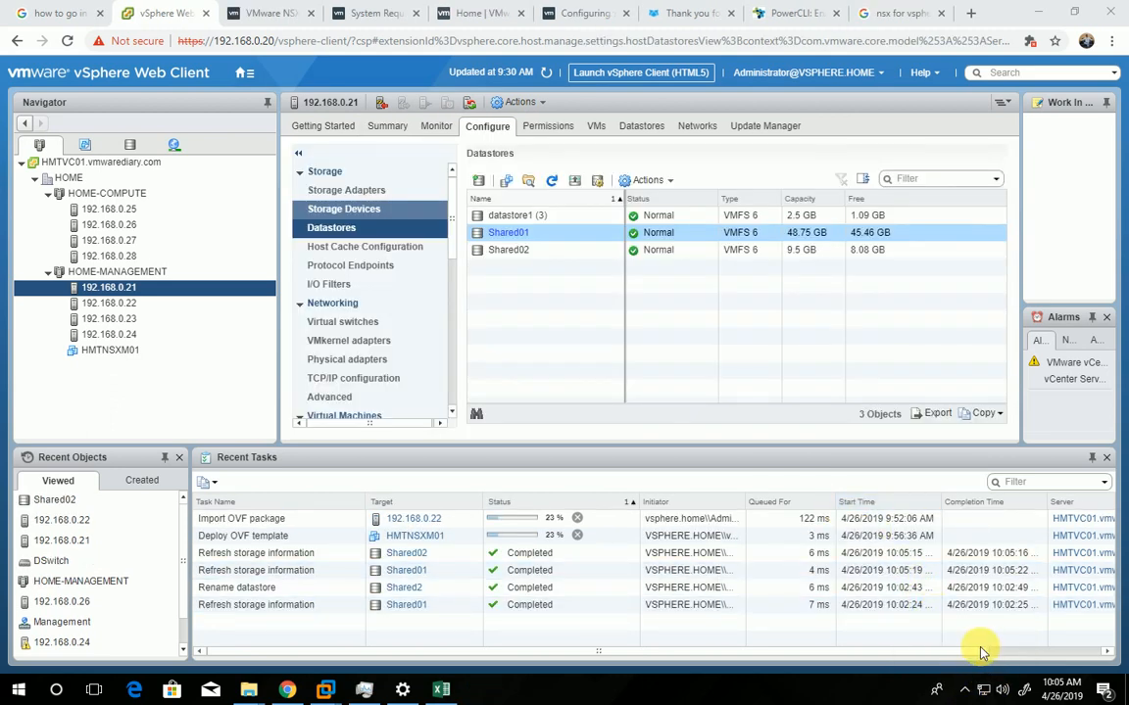
left_click(965, 689)
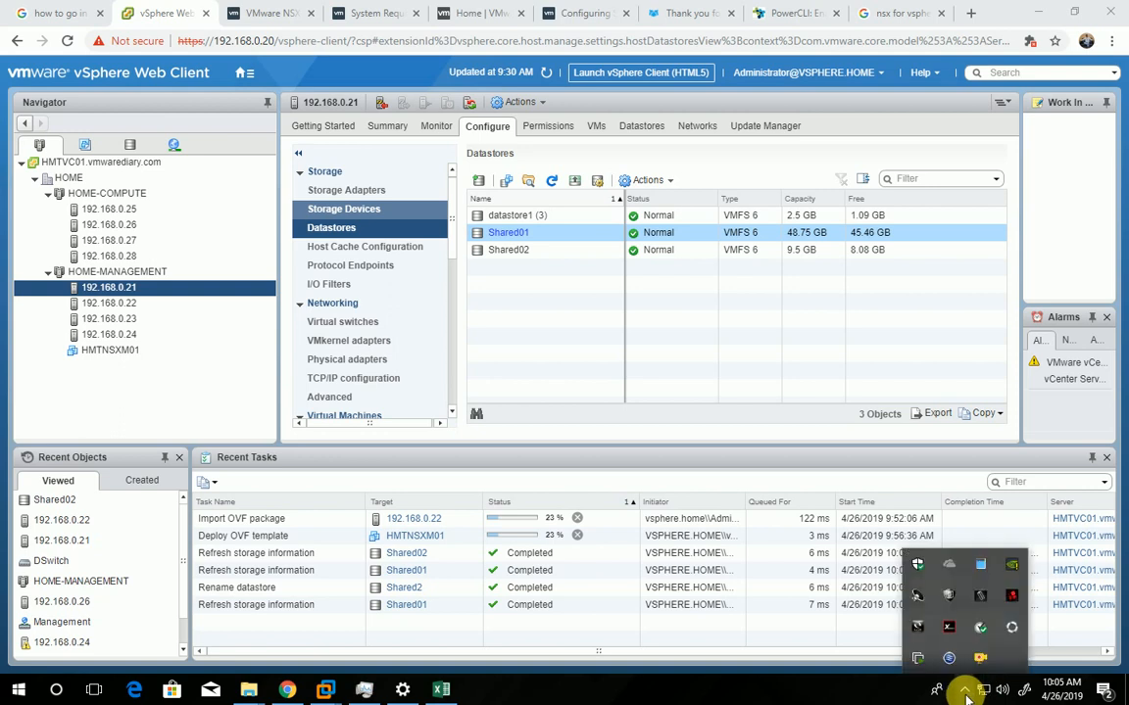
right_click(977, 659)
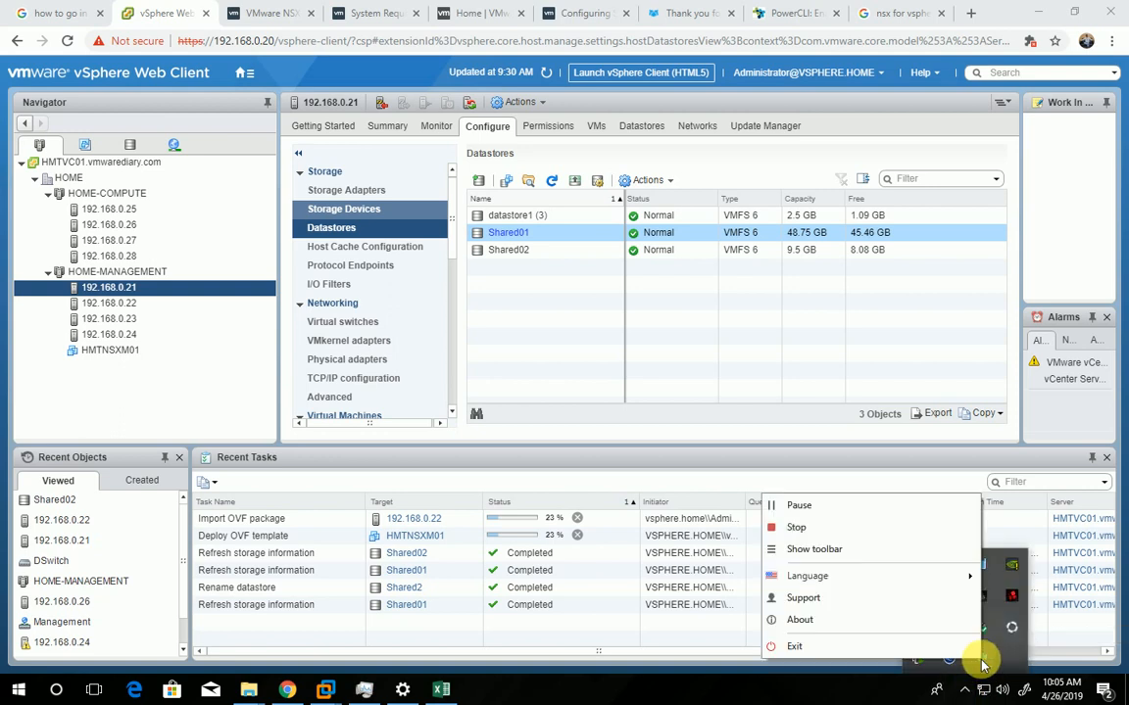
left_click(799, 505)
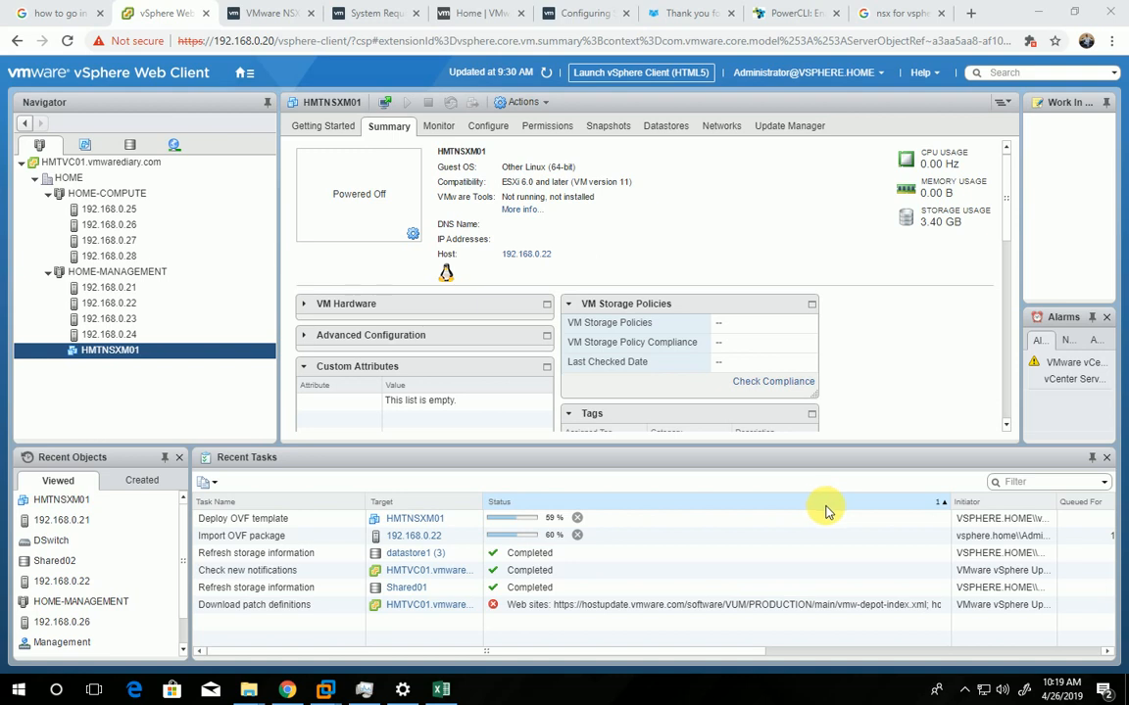
left_click(966, 691)
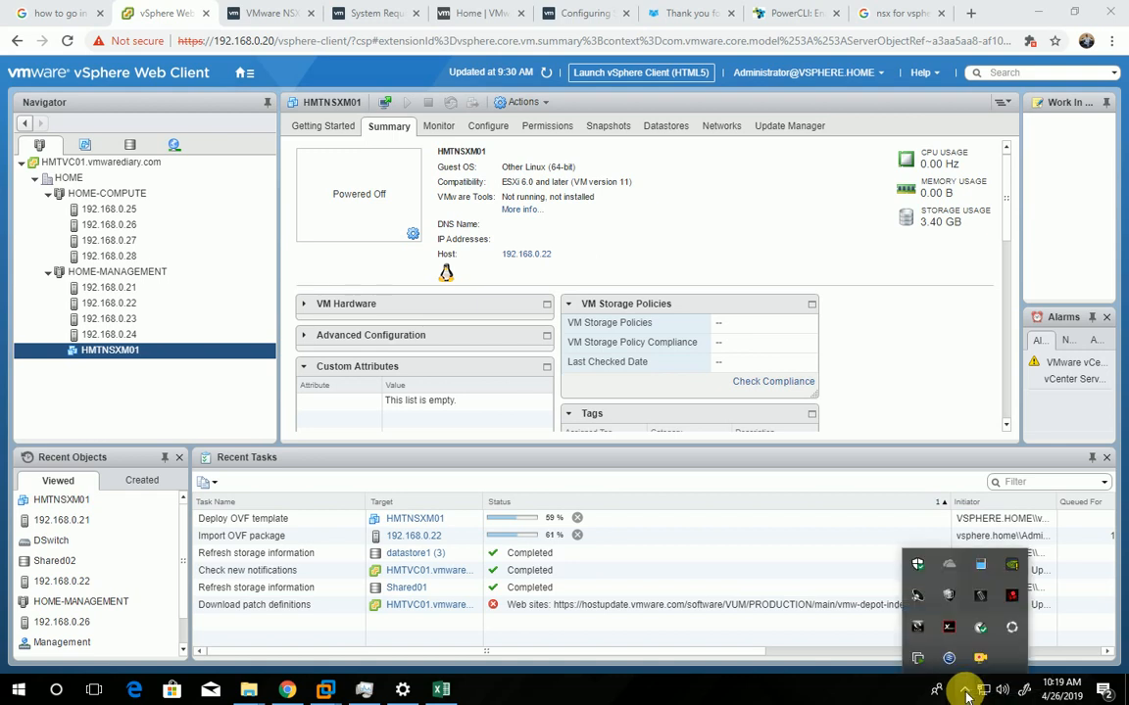
right_click(981, 648)
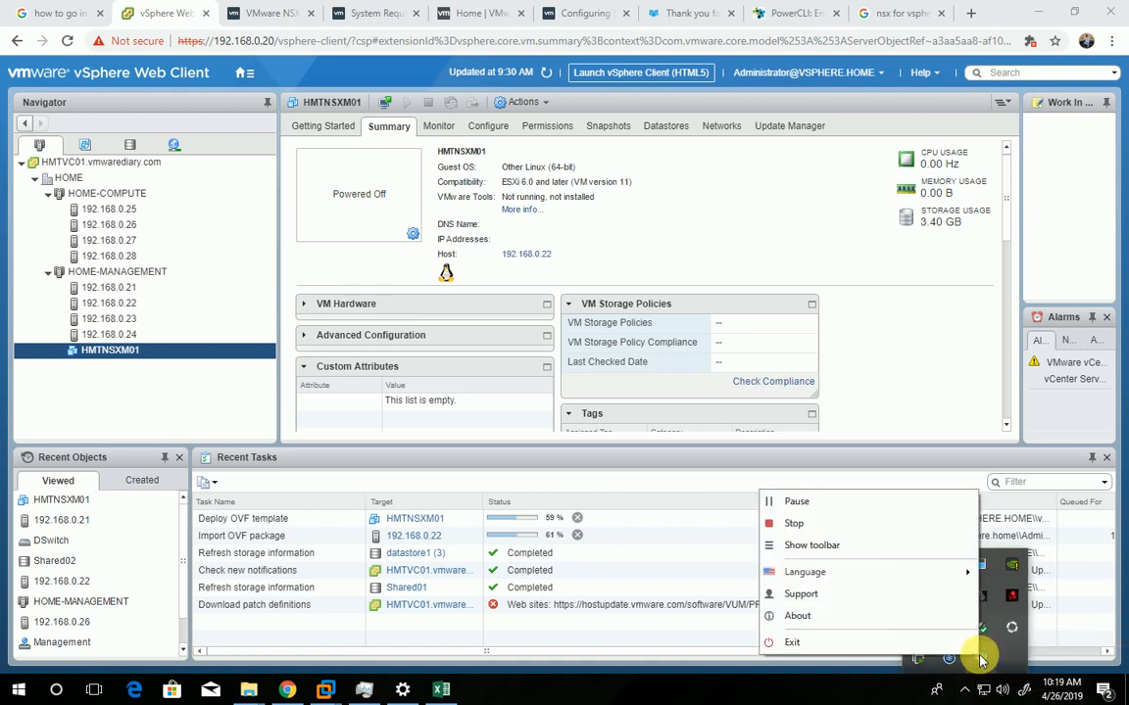
left_click(846, 521)
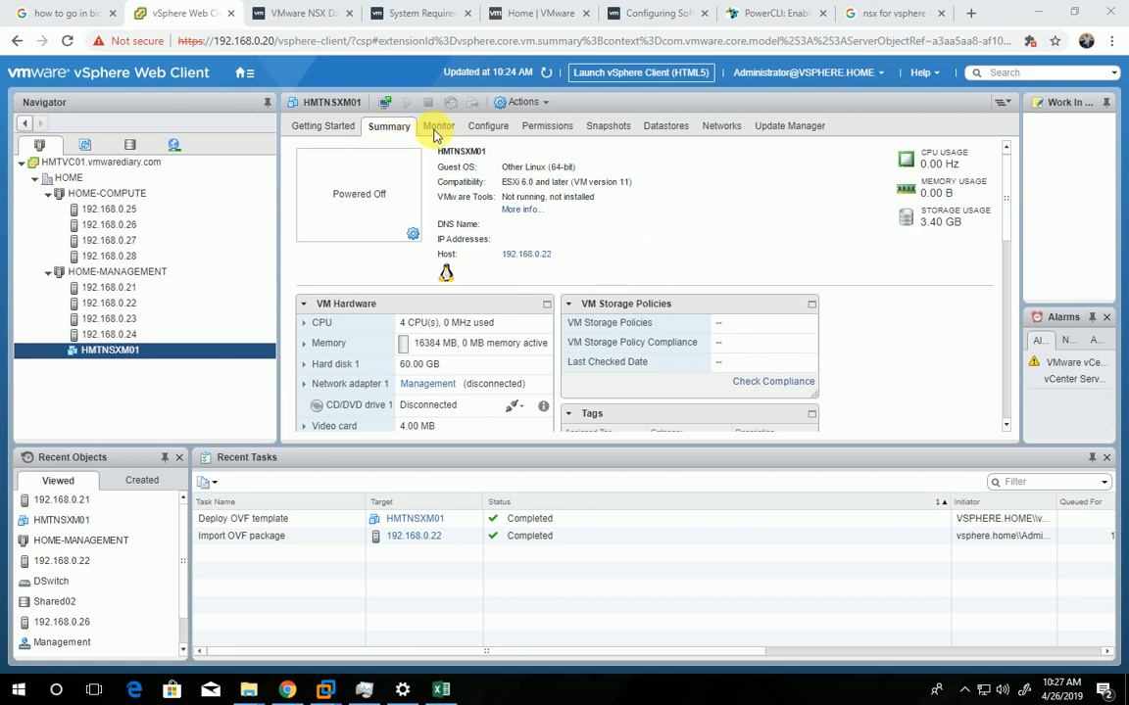
Refresh the HMTNSXM01 summary, try to power on the virtual machine, and dismiss the failure report
left_click(548, 75)
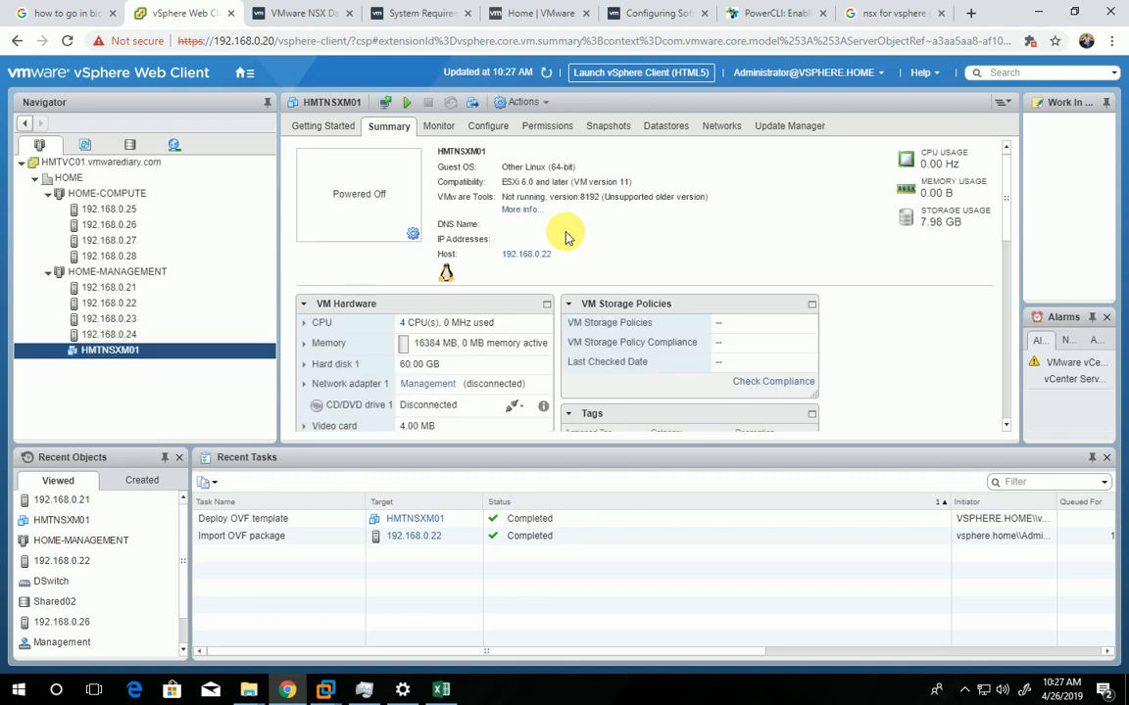
left_click(410, 106)
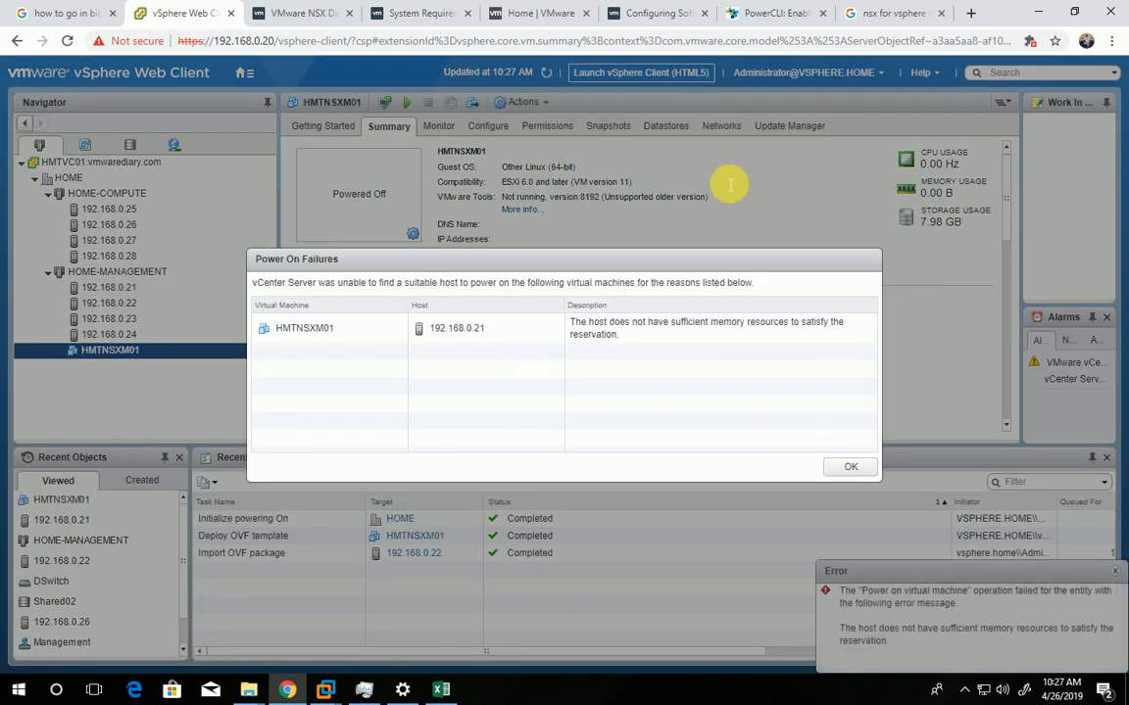
left_click(291, 332)
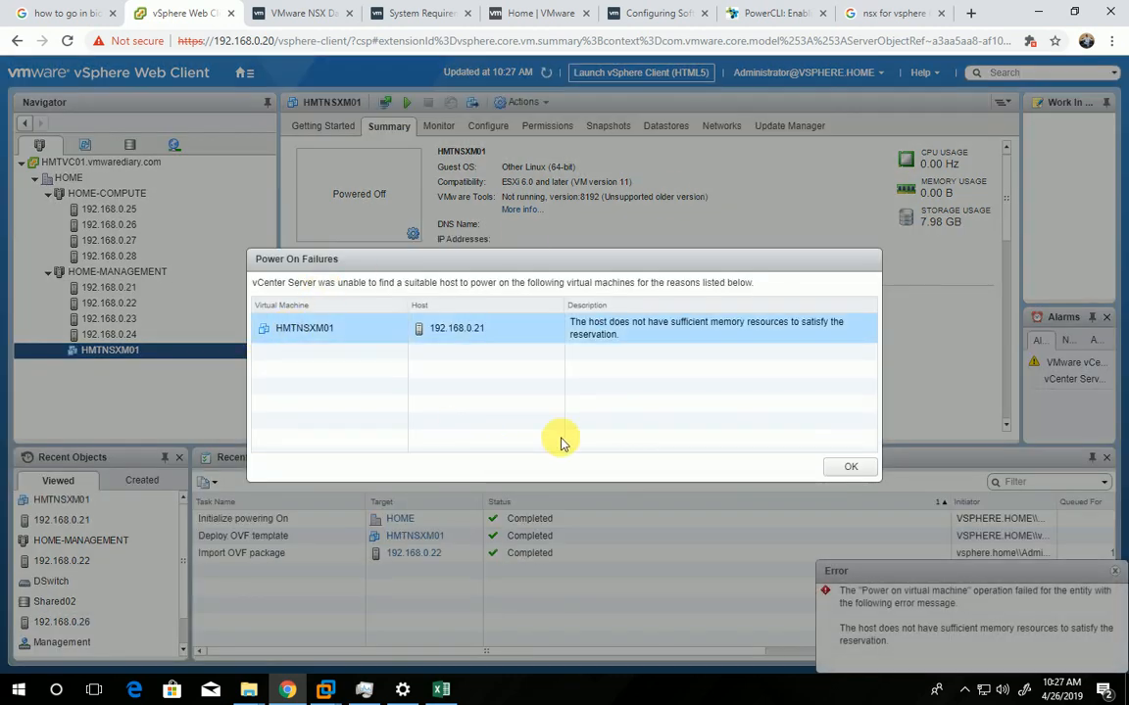
left_click(853, 470)
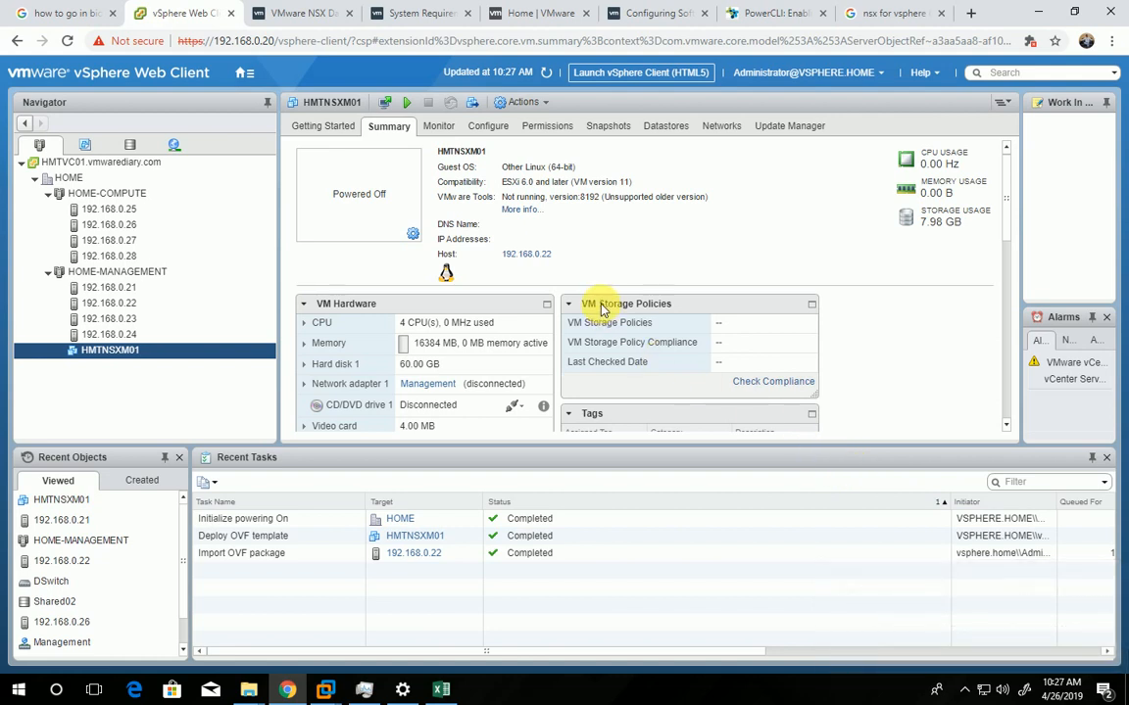
left_click(547, 73)
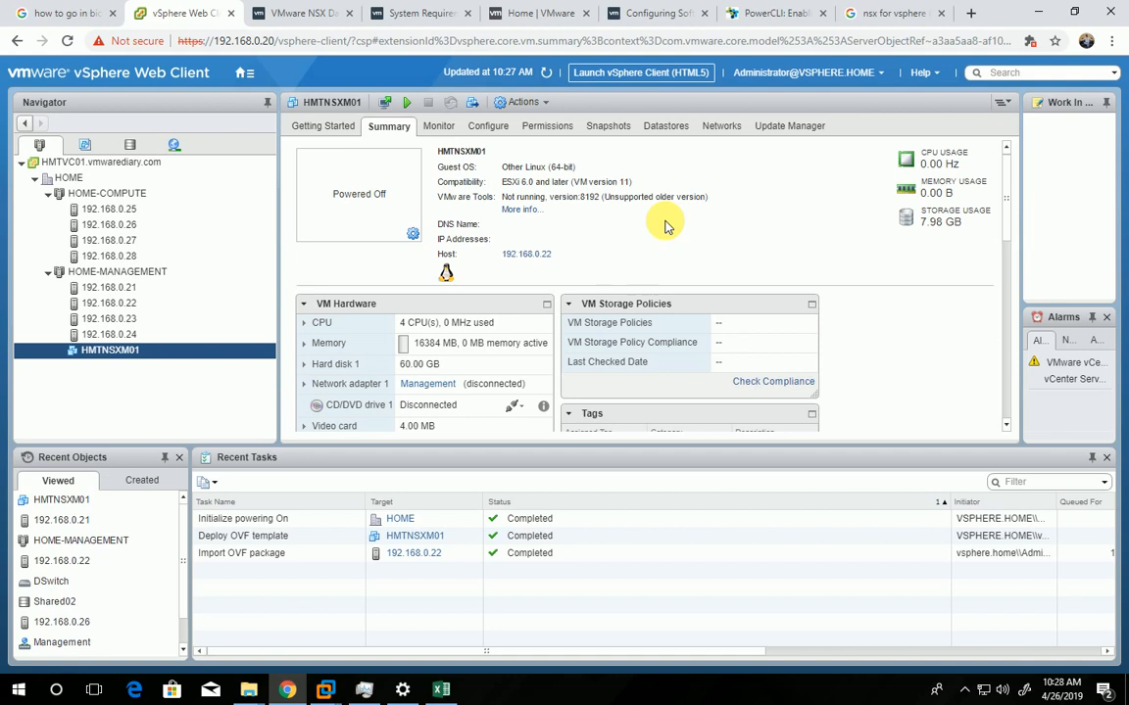
left_click(964, 688)
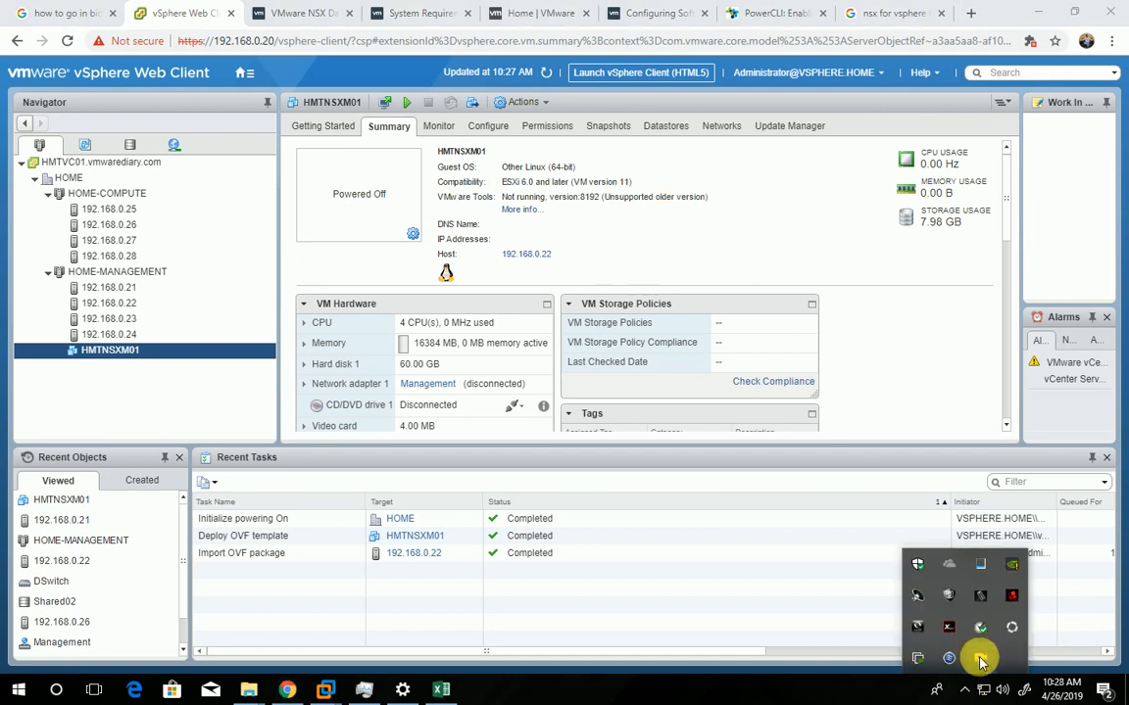
right_click(980, 660)
left_click(823, 505)
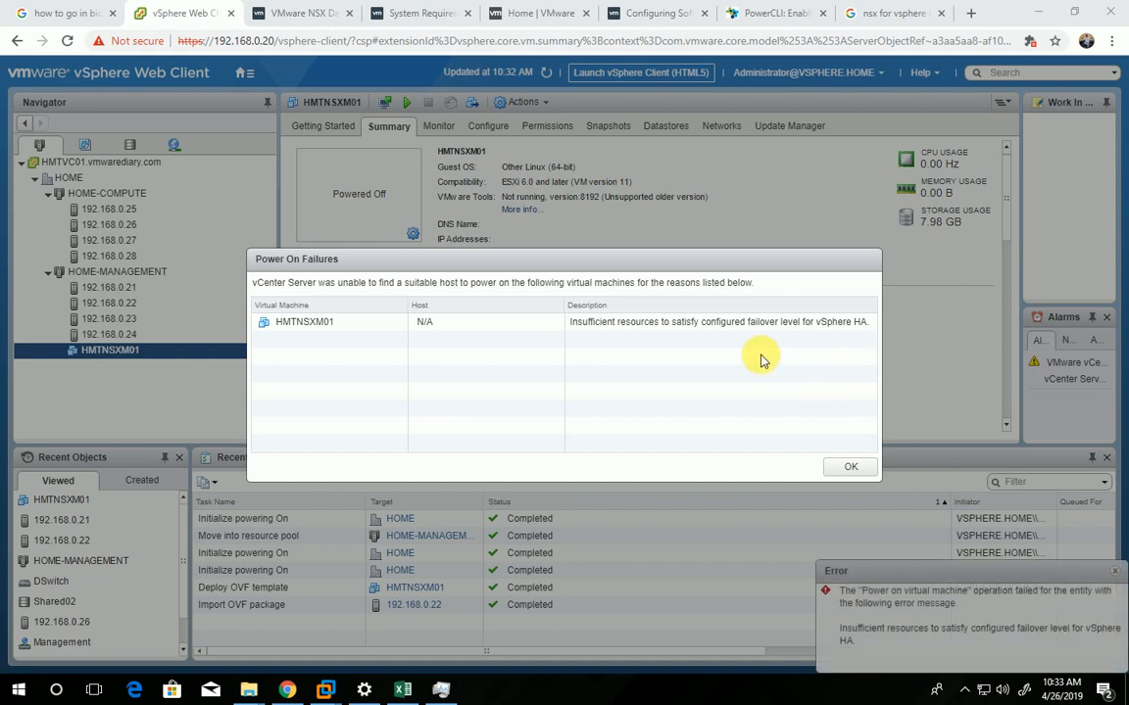
Check the power-on failure entry for HMTNSXM01 and close the report
left_click(656, 323)
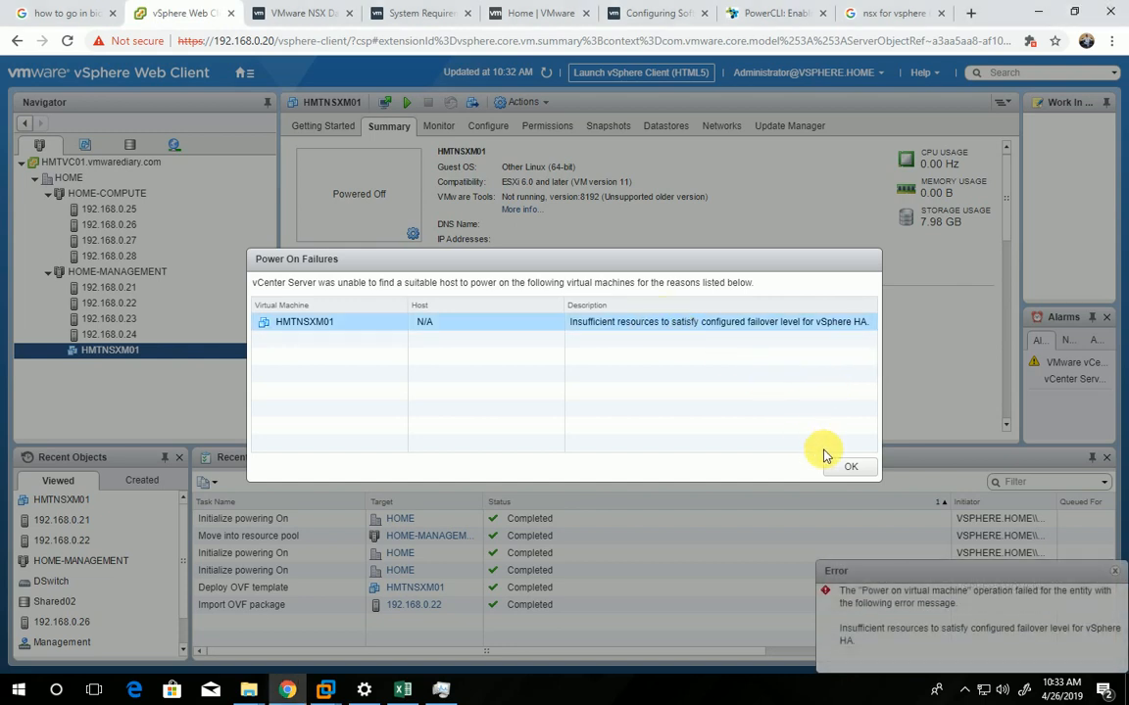
left_click(848, 468)
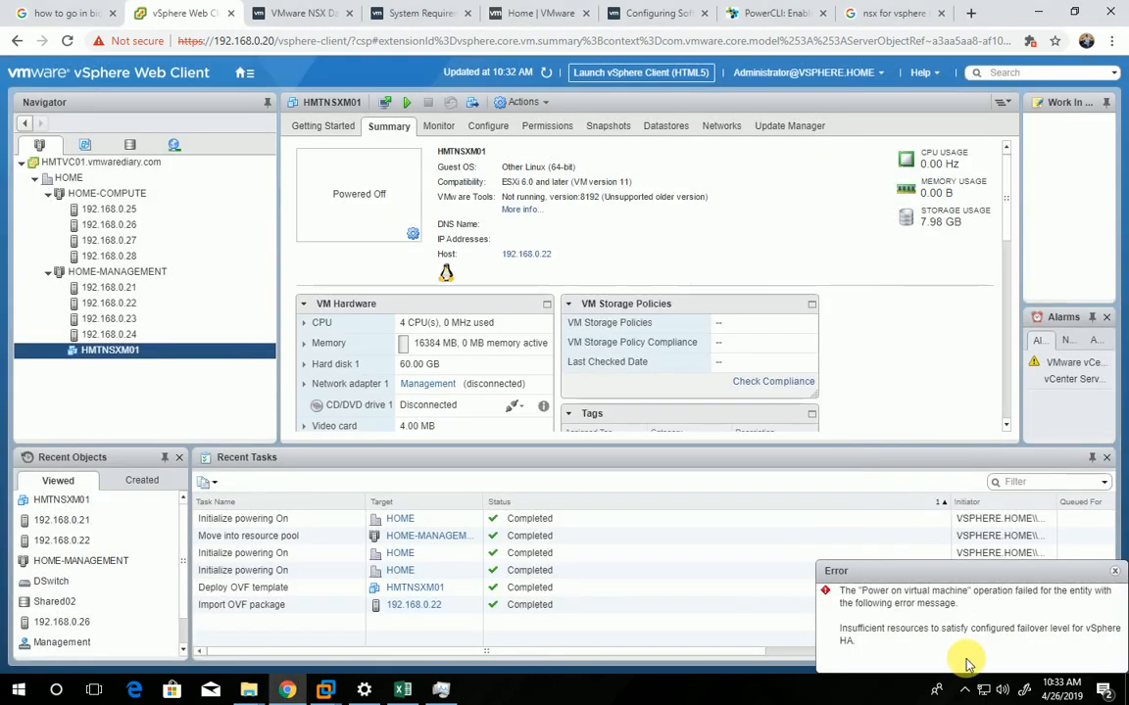
left_click(965, 690)
right_click(980, 657)
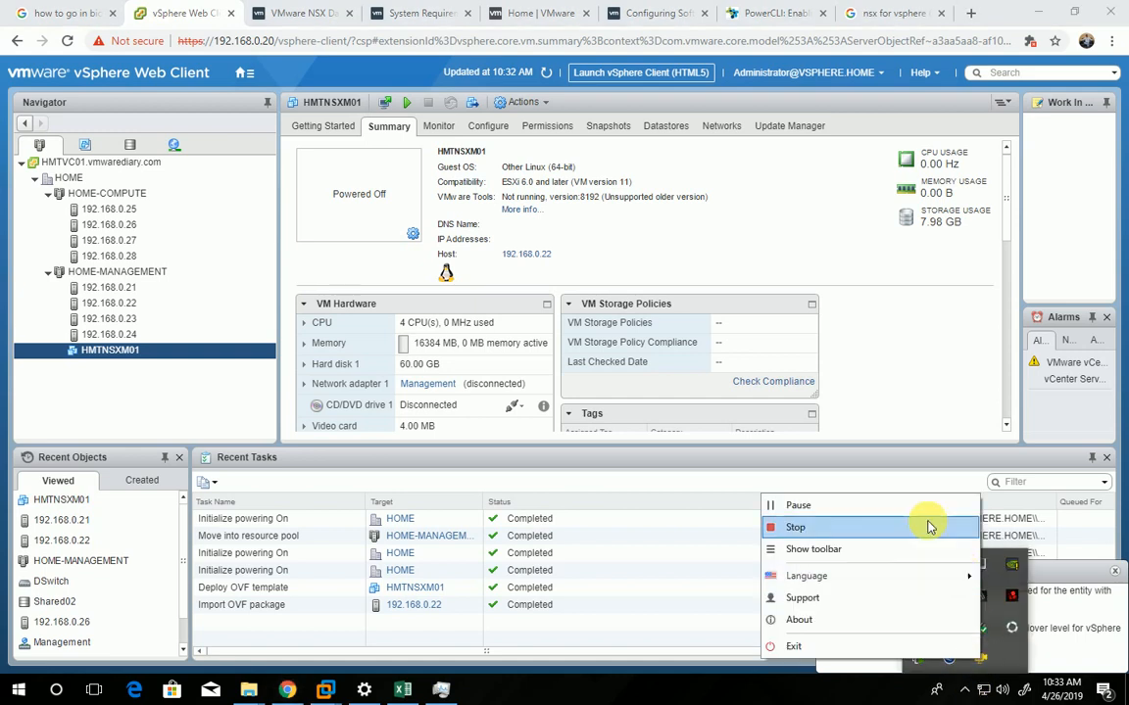
left_click(887, 504)
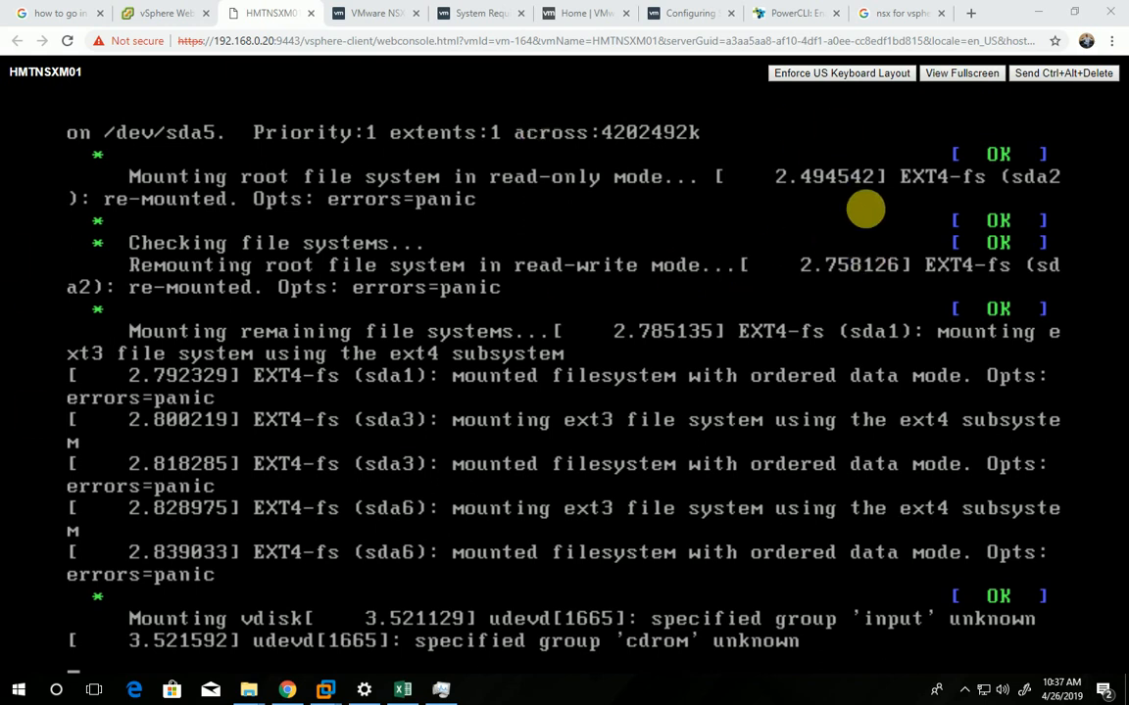
Set the browser zoom of the HMTNSXM01 web console to 200% to view the boot output
left_click(1111, 40)
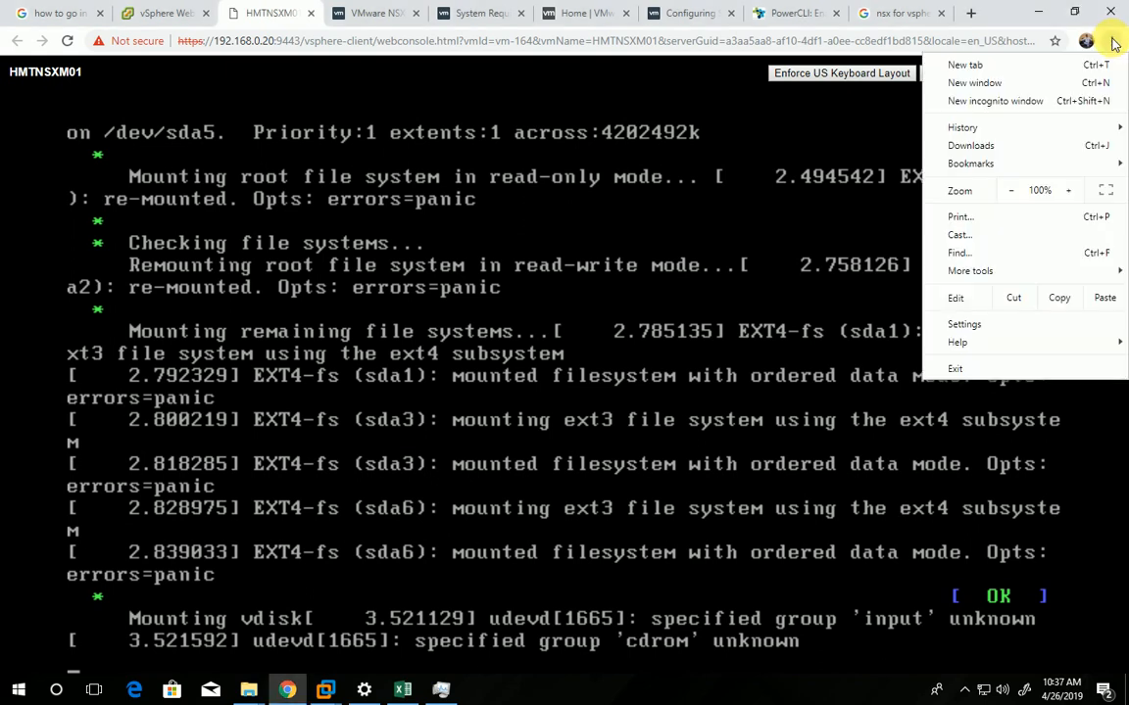
left_click(1010, 191)
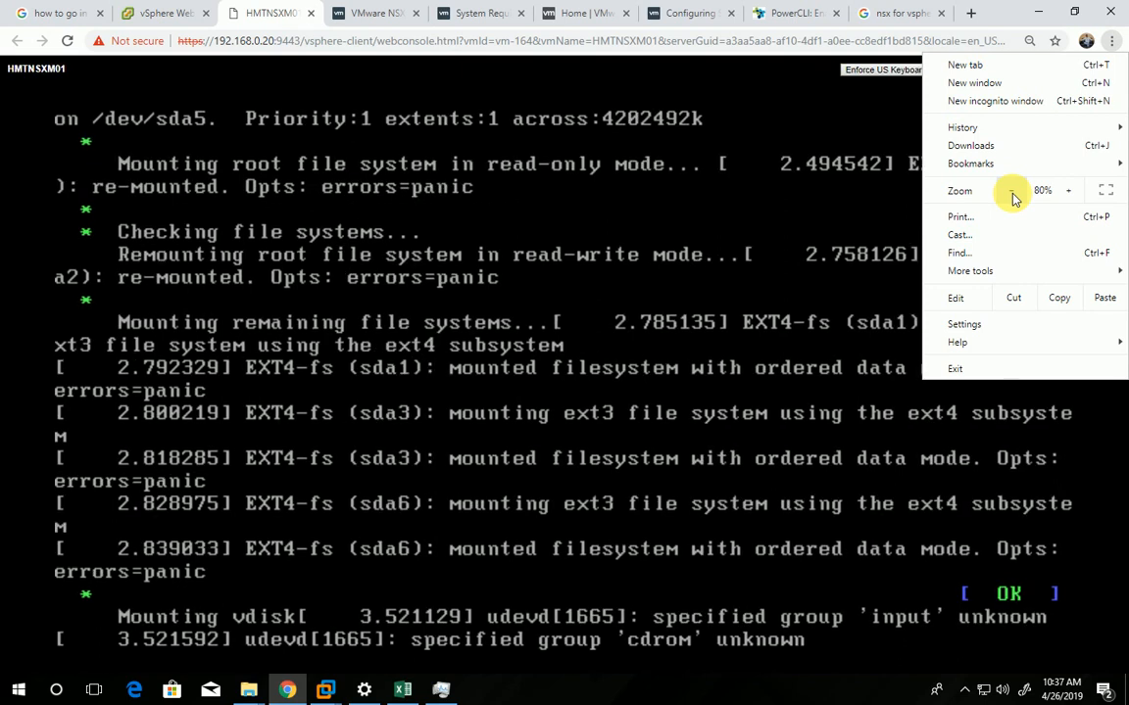
left_click(1068, 191)
left_click(1068, 191)
left_click(1068, 191)
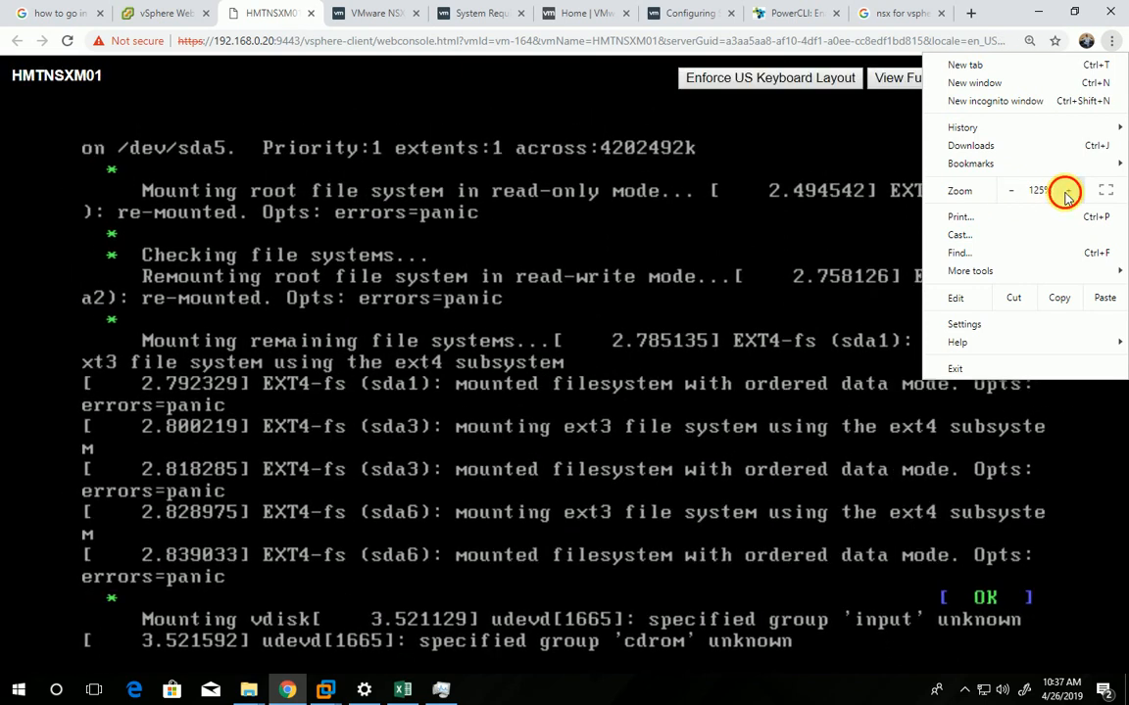
left_click(1068, 191)
left_click(1068, 191)
left_click(1068, 191)
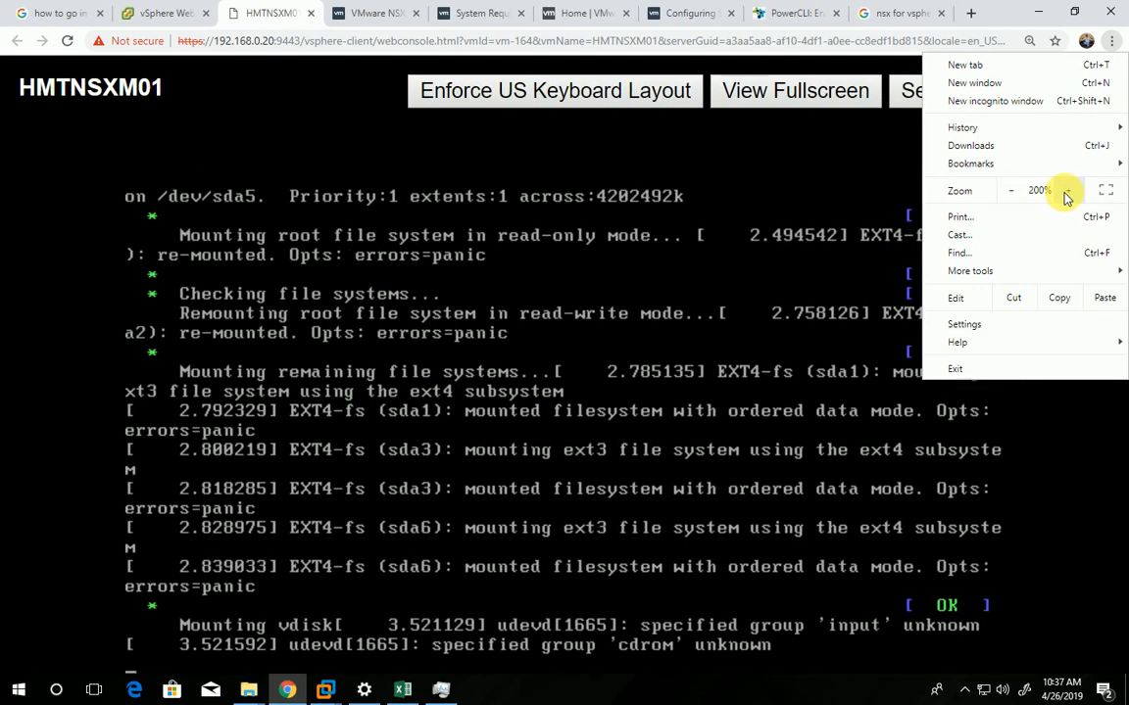
left_click(991, 15)
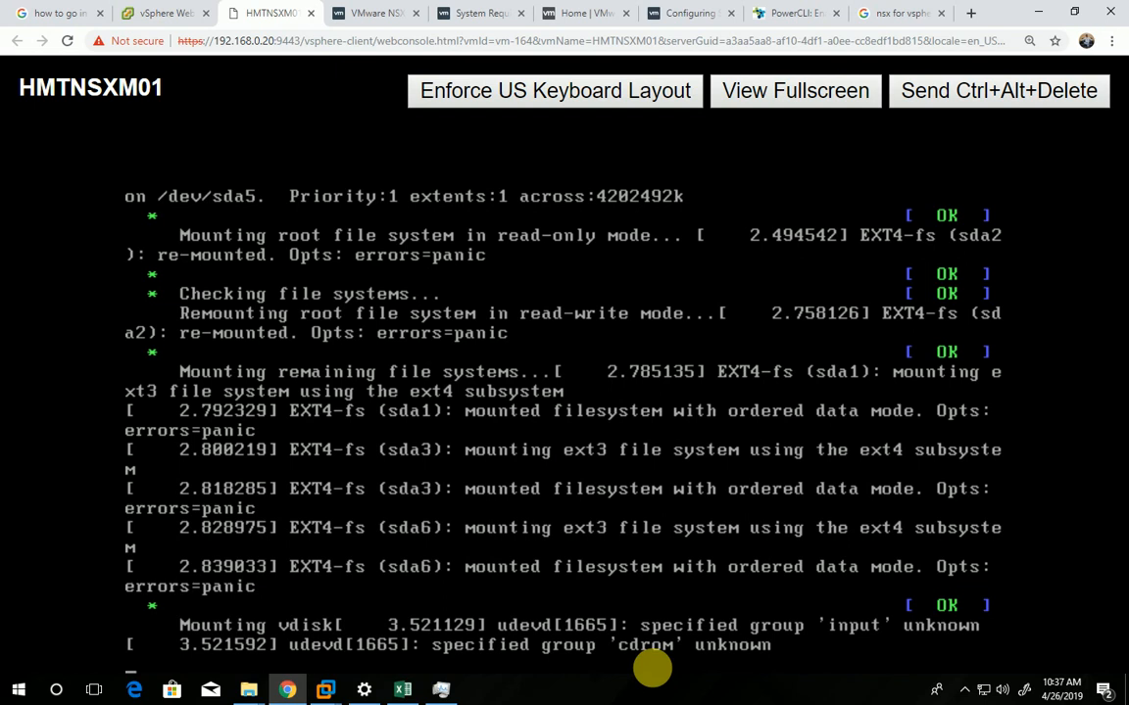
left_click(964, 690)
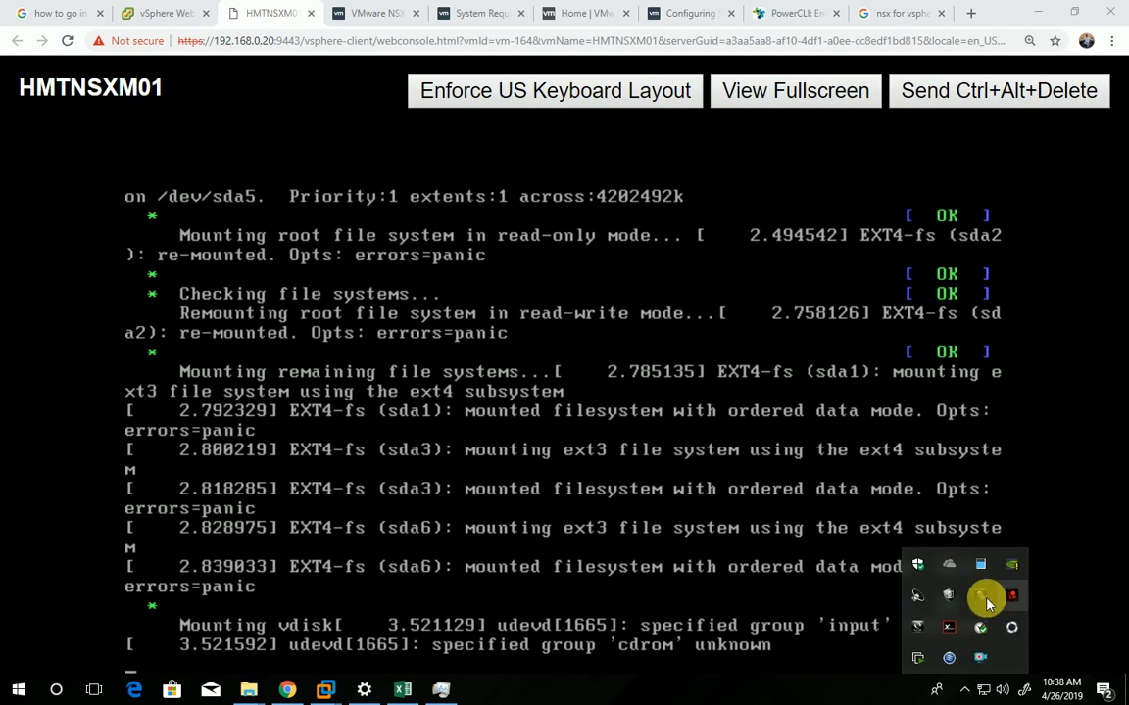
right_click(979, 656)
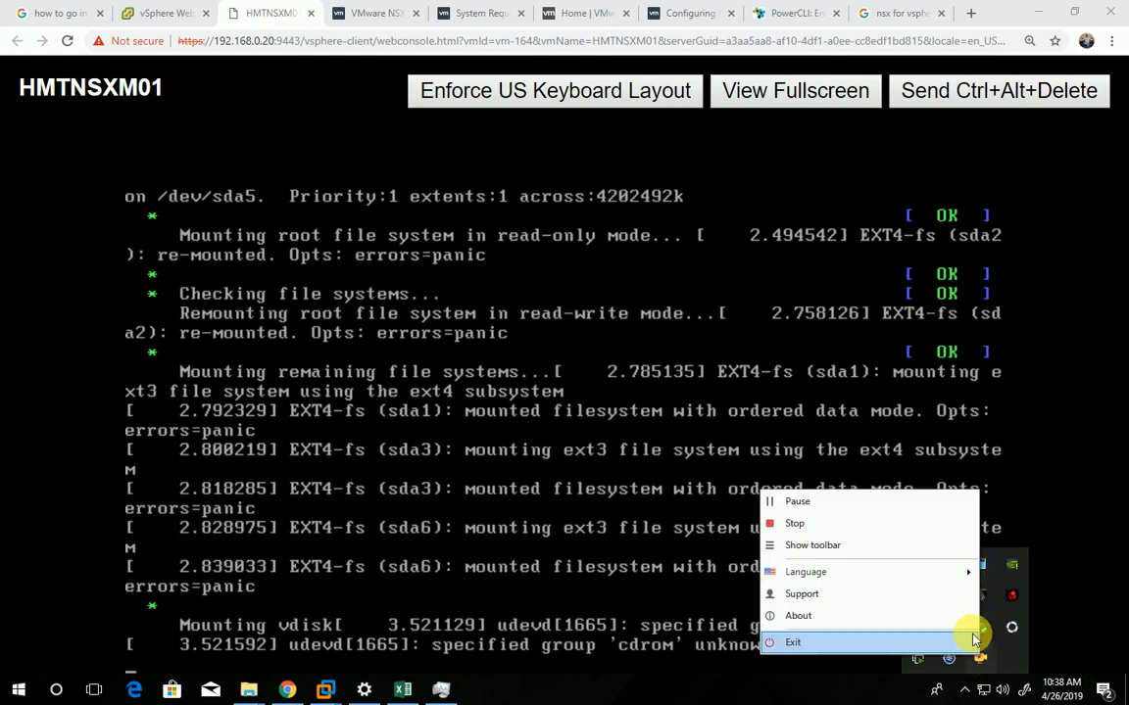
left_click(825, 501)
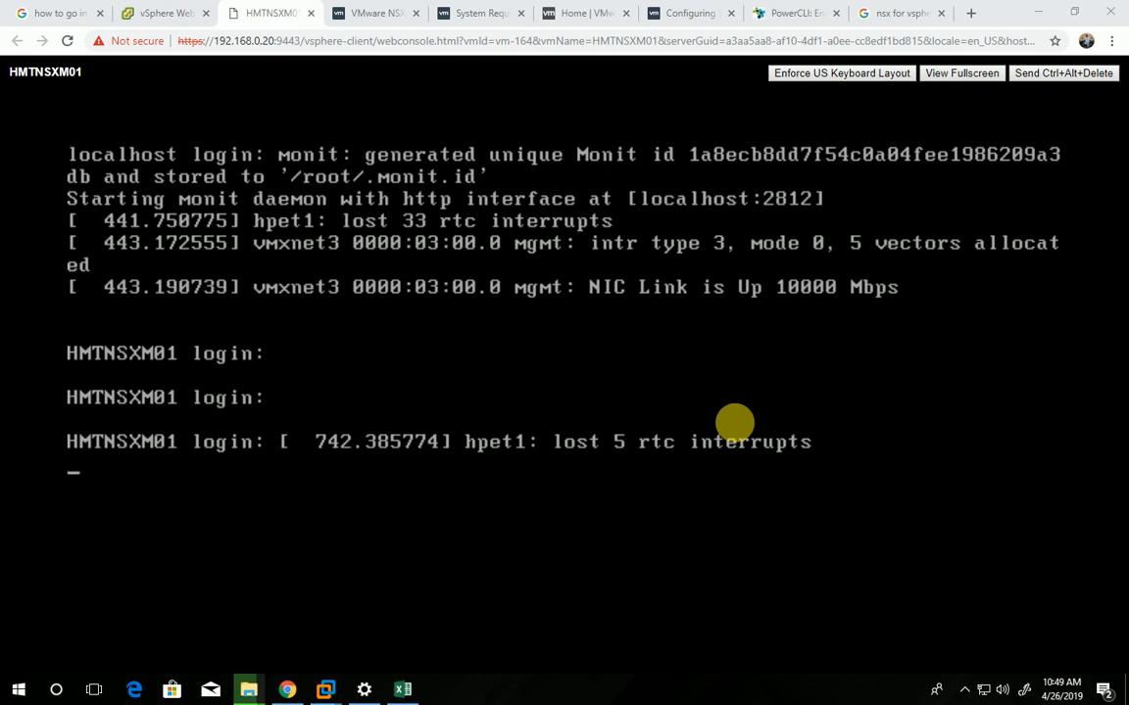
left_click(967, 691)
right_click(978, 658)
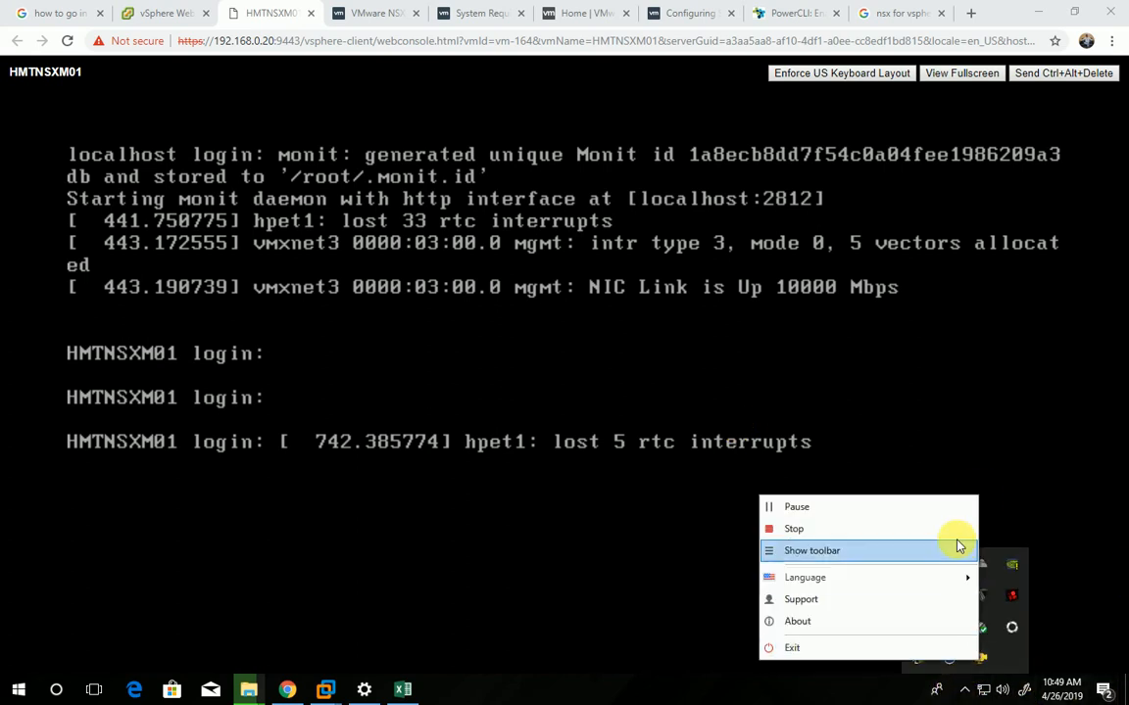